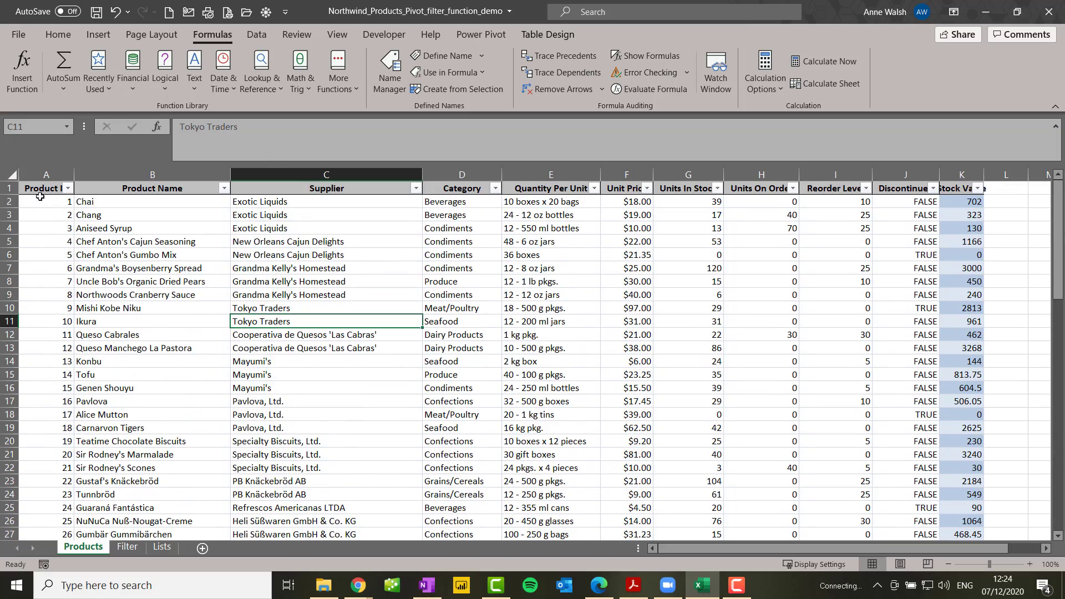
{"action": "left_click", "coordinate": [65, 36]}
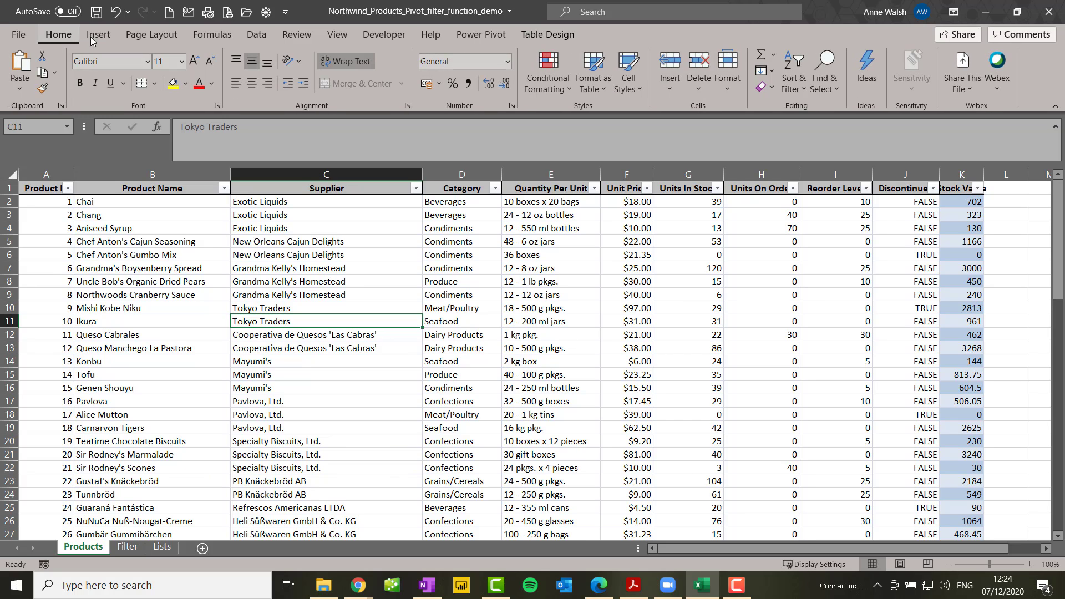
{"action": "left_click", "coordinate": [108, 35]}
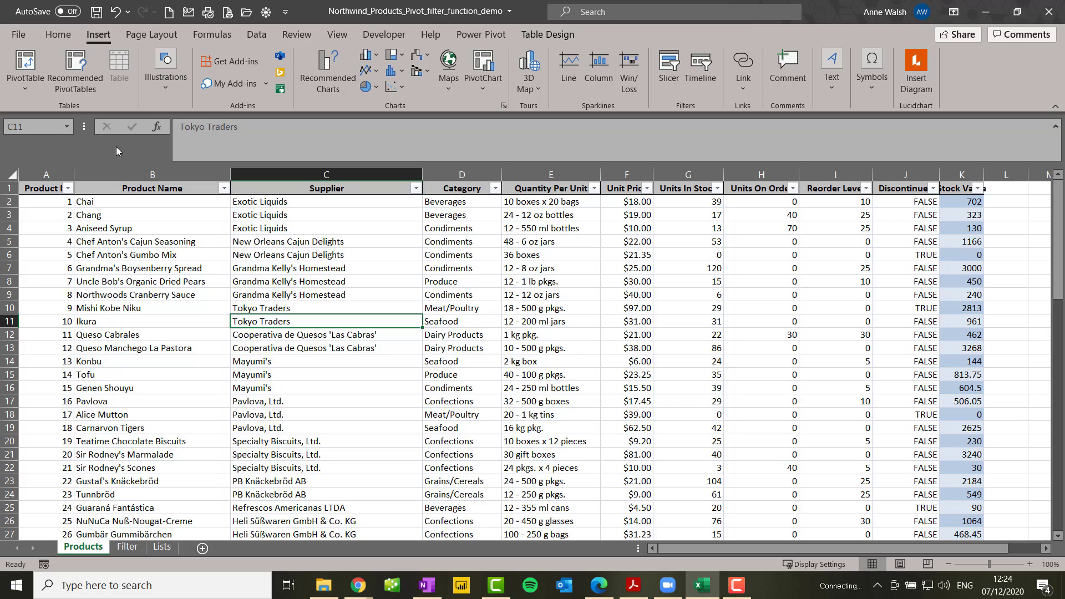
Open the Filter sheet and view the supplier choices available in cell A4
{"action": "left_click", "coordinate": [128, 547]}
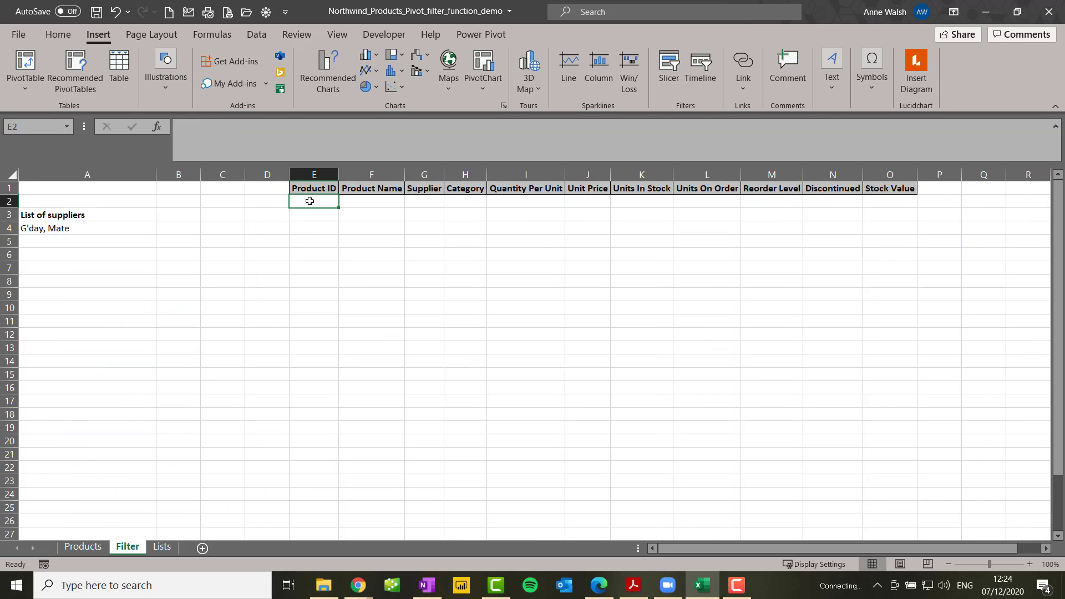
{"action": "left_click", "coordinate": [103, 232]}
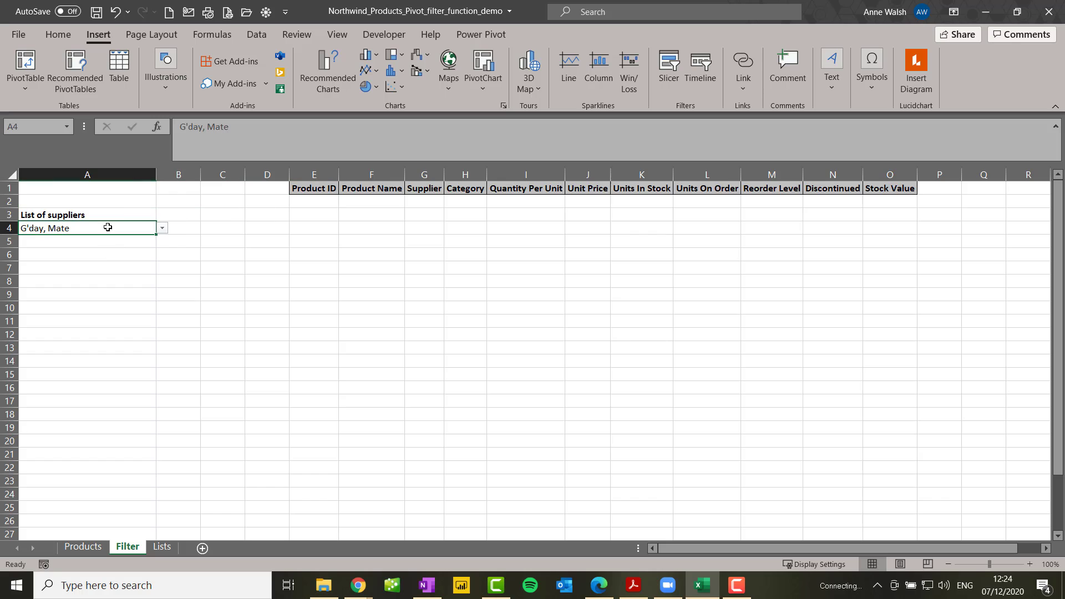
{"action": "left_click", "coordinate": [162, 228]}
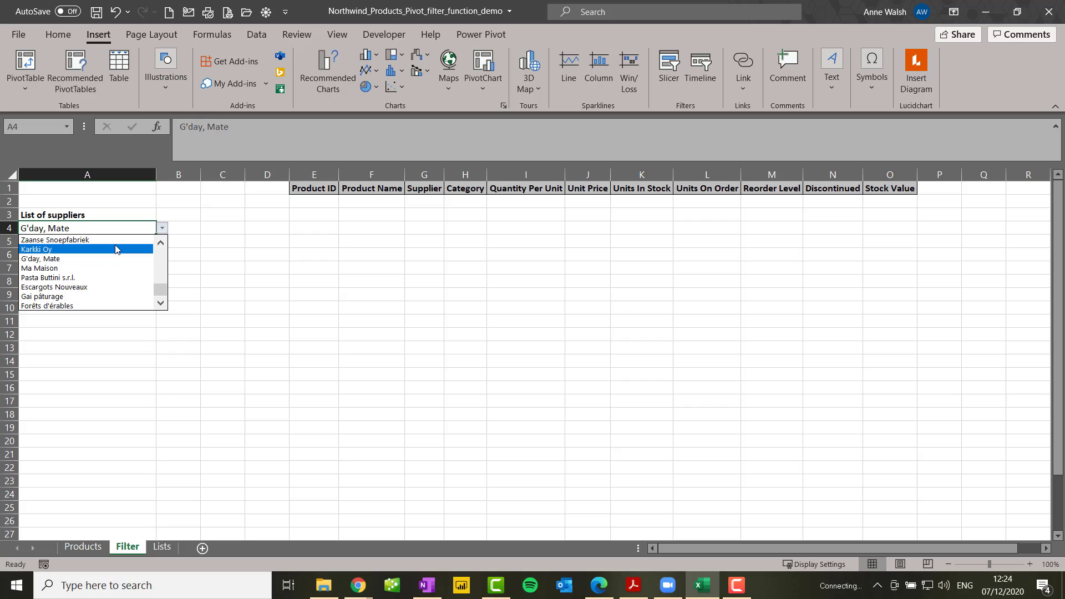
{"action": "left_click", "coordinate": [308, 213]}
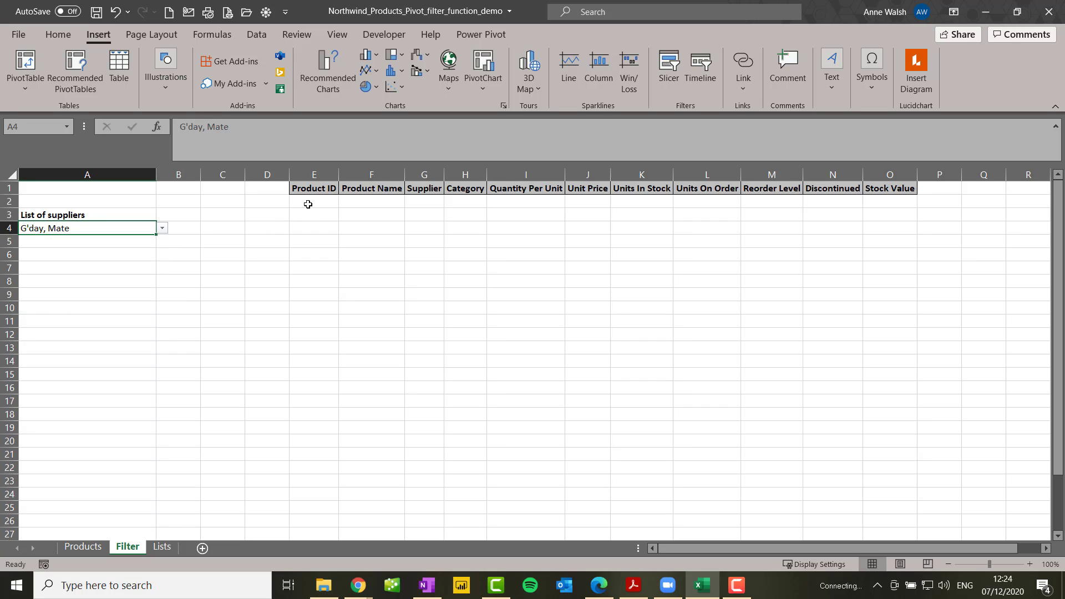
Insert the FILTER function in cell E2, under the Product ID header
{"action": "left_click", "coordinate": [310, 201]}
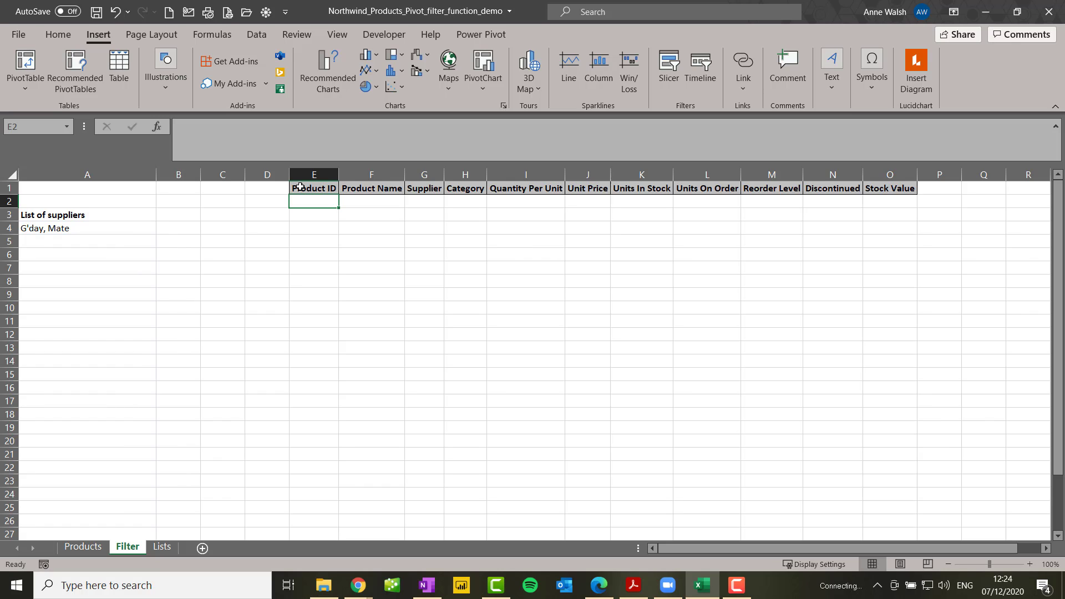
{"action": "left_click", "coordinate": [216, 40]}
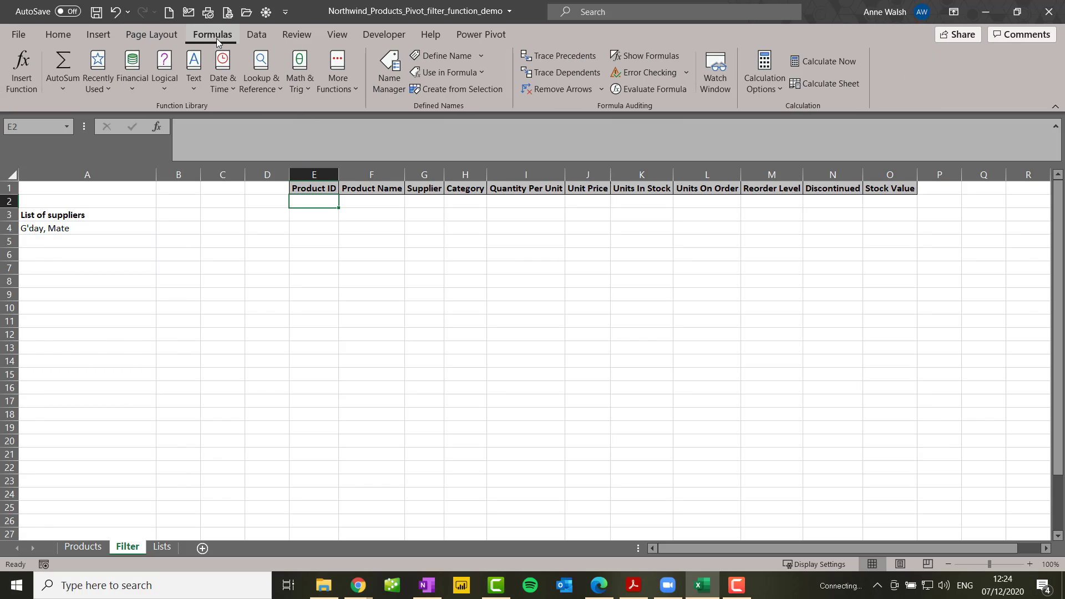
{"action": "left_click", "coordinate": [262, 78]}
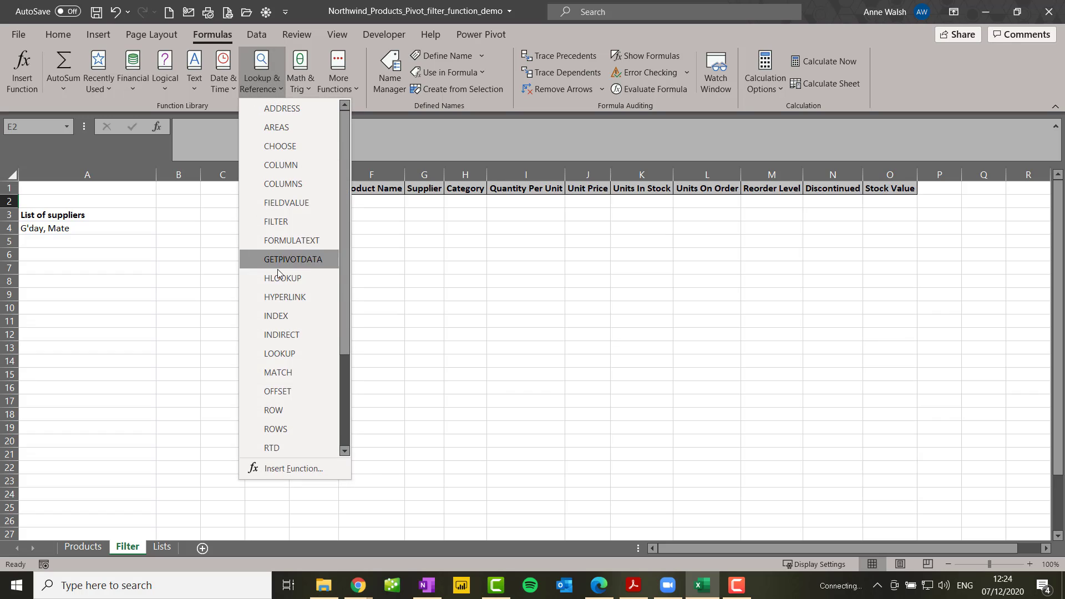
{"action": "left_click", "coordinate": [279, 225]}
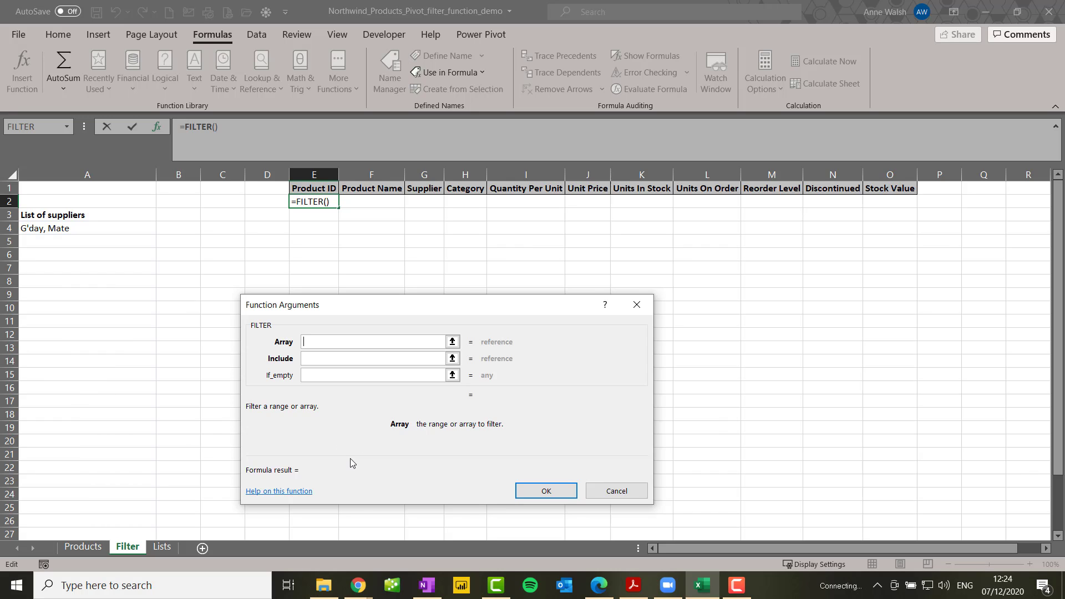
Set the function's Array argument to the whole Products table including headers, Table1[#All]
{"action": "left_click", "coordinate": [82, 548]}
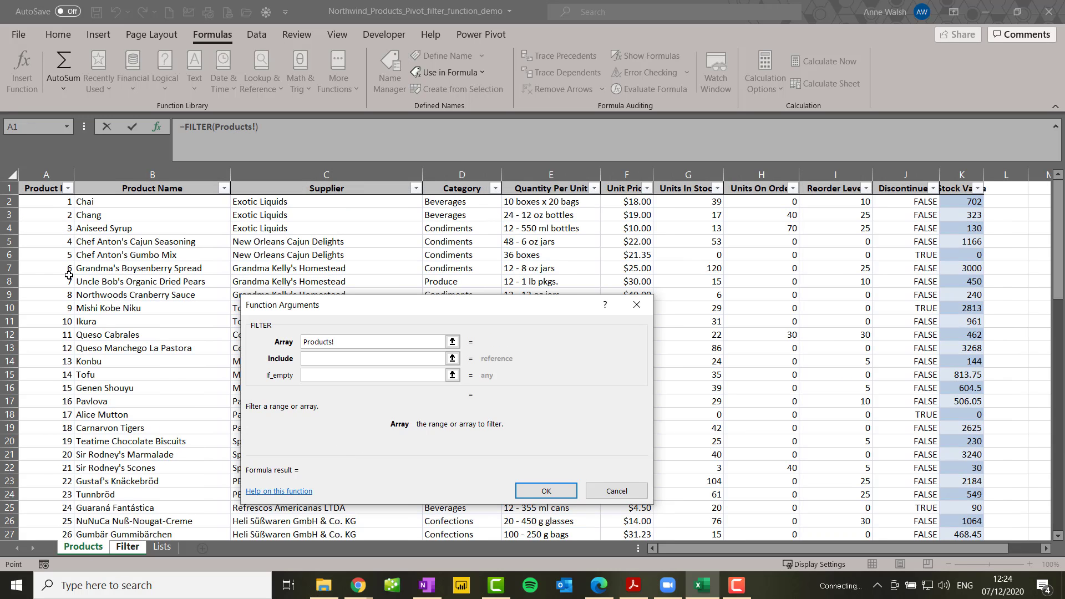
{"action": "left_click", "coordinate": [46, 190]}
{"action": "key", "text": "ctrl+shift+Down"}
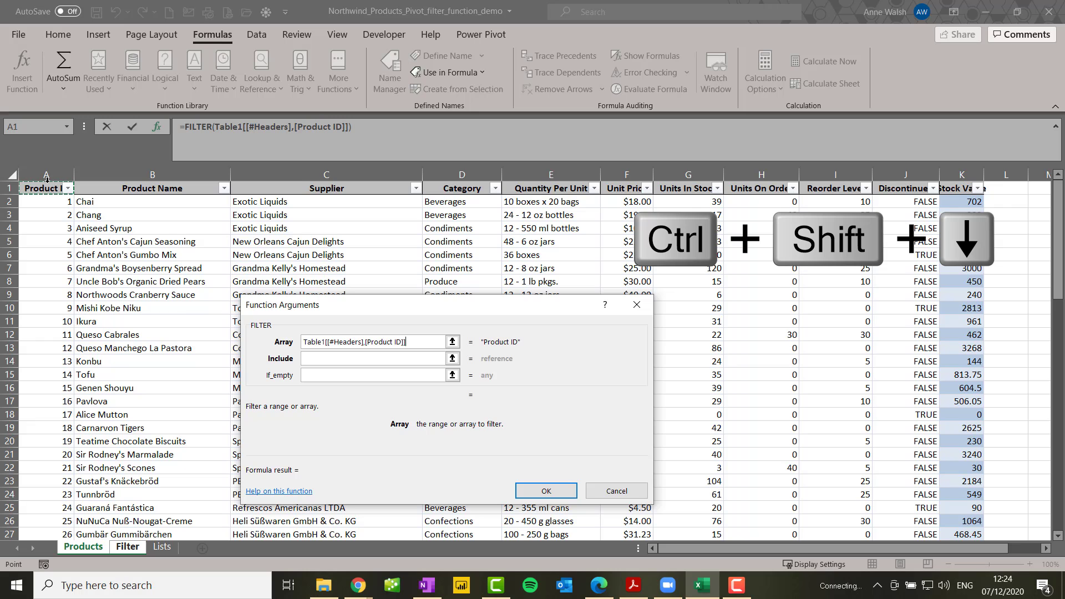
{"action": "key", "text": "ctrl+shift+Down"}
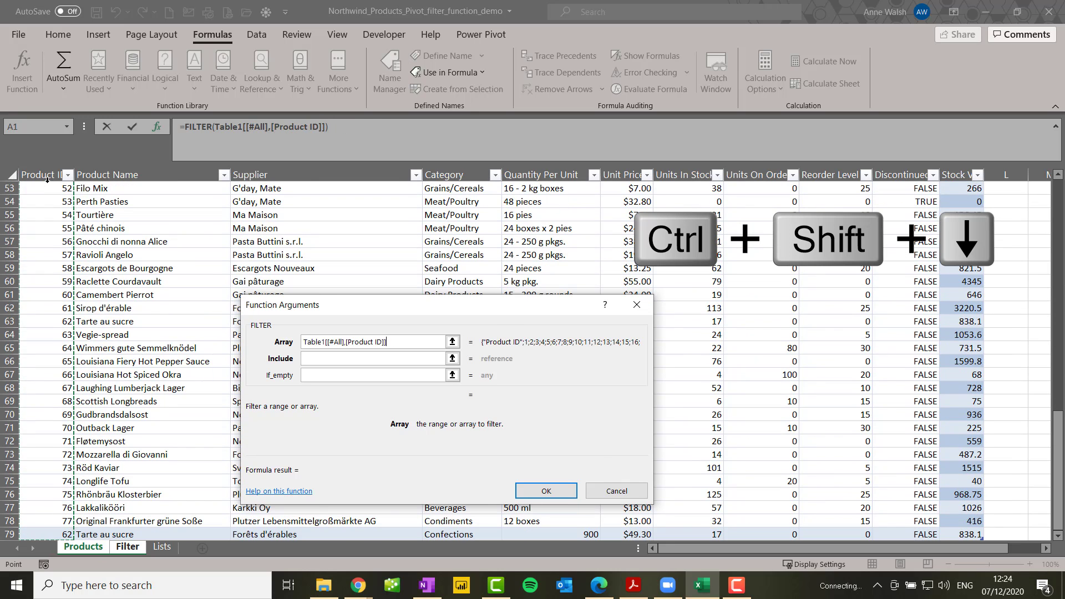
{"action": "key", "text": "ctrl+shift+Right"}
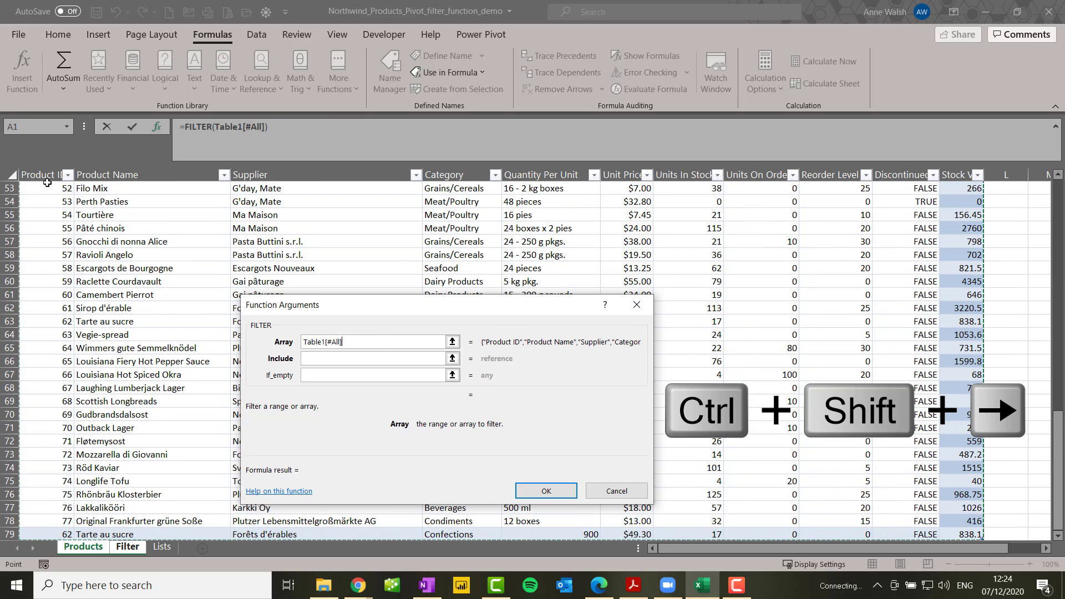
Set the Include argument to the whole Supplier column equal to the chosen supplier cell: Table1[[#All],[Supplier]]=Filter!A4
{"action": "left_click", "coordinate": [323, 358]}
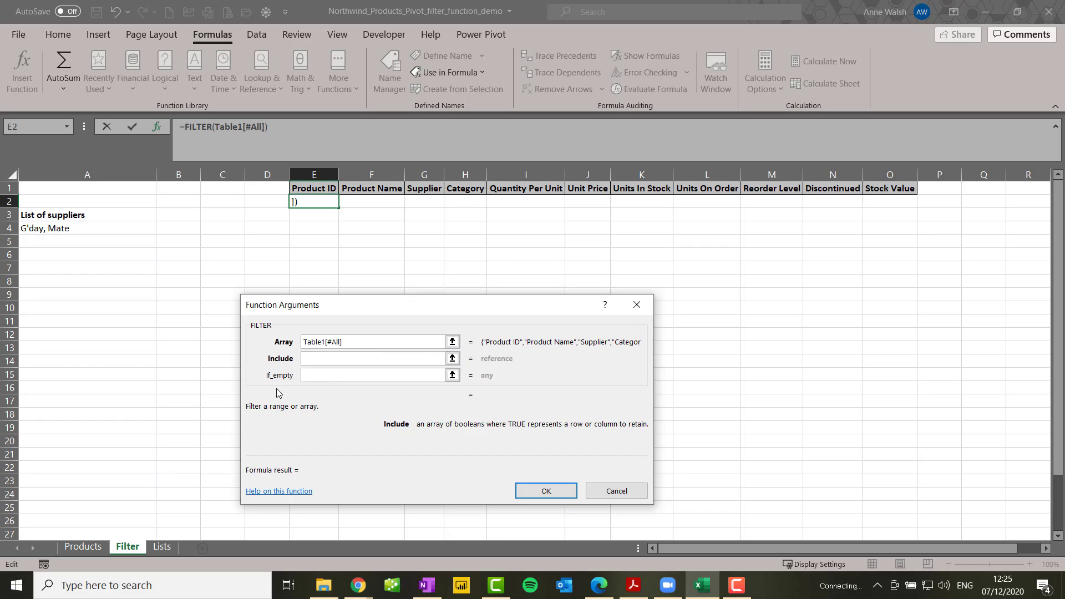
{"action": "left_click", "coordinate": [84, 550]}
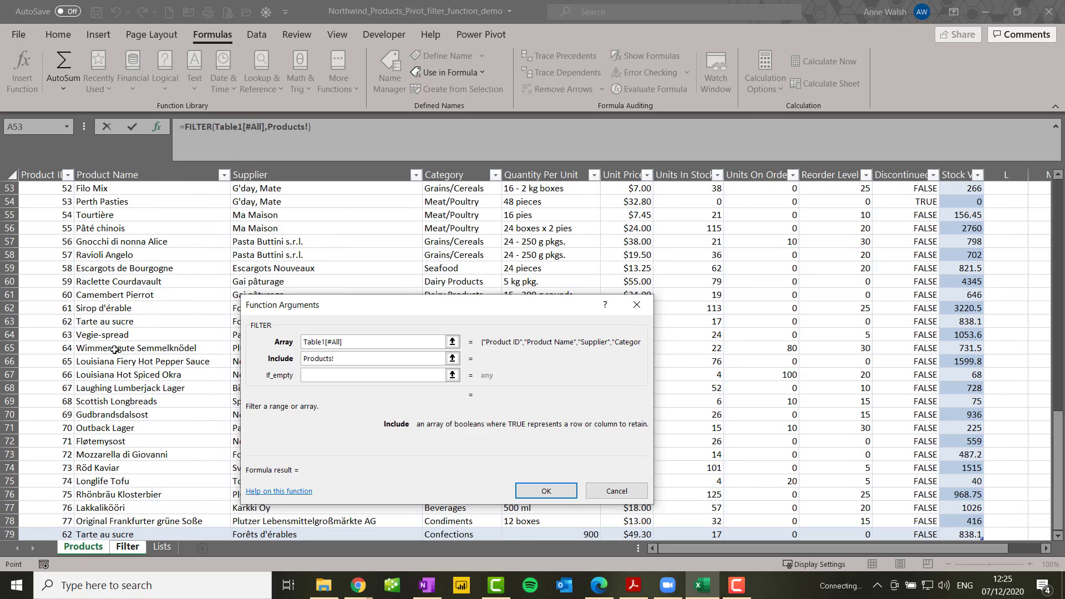
{"action": "scroll", "coordinate": [136, 321], "scroll_direction": "up", "scroll_amount": 17}
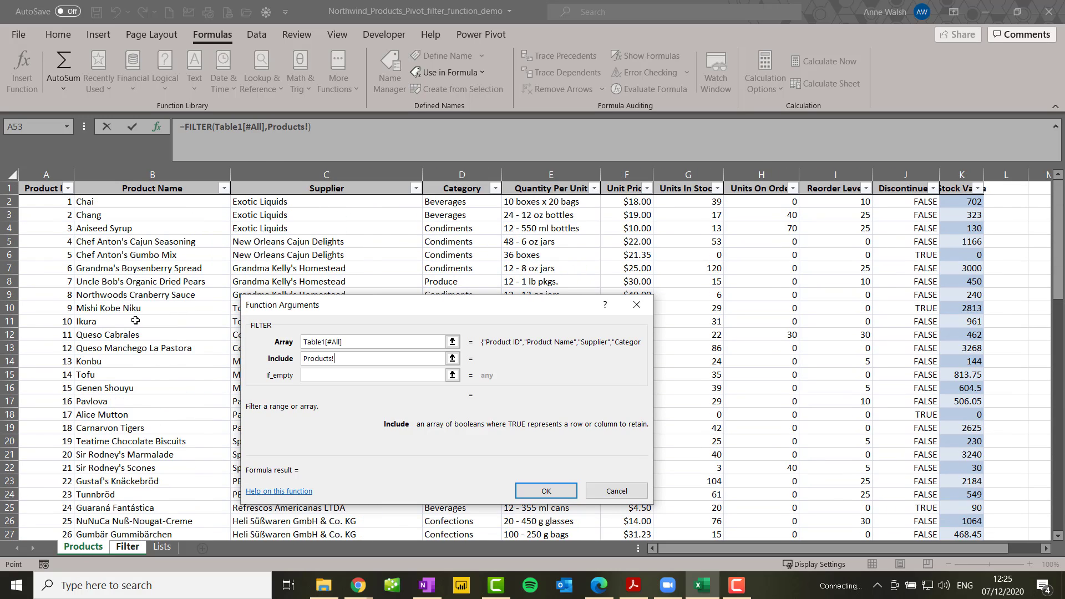
{"action": "left_click", "coordinate": [295, 189]}
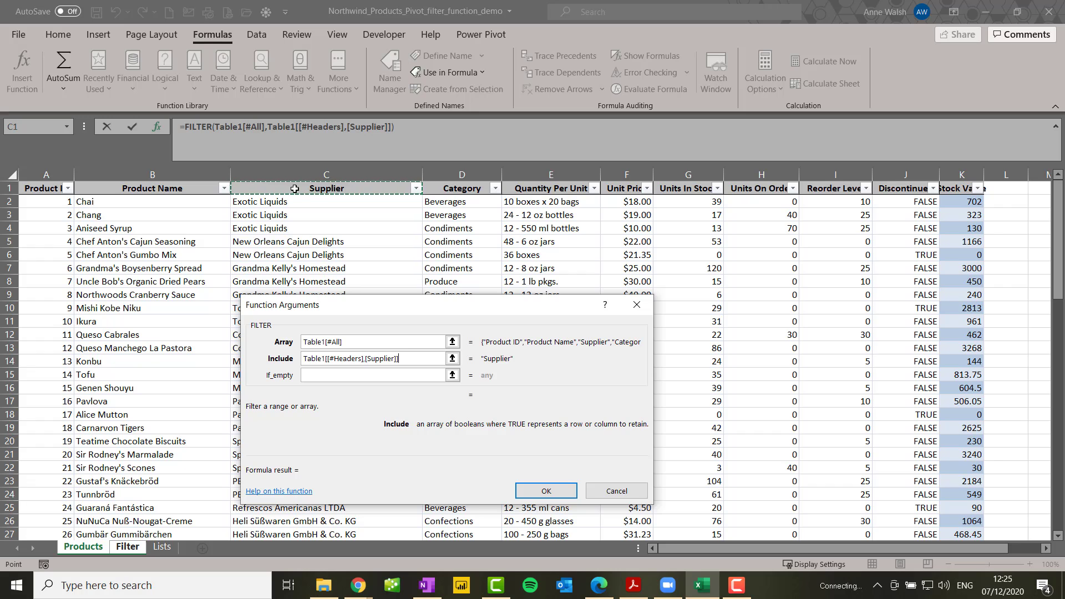
{"action": "key", "text": "ctrl+shift+Down"}
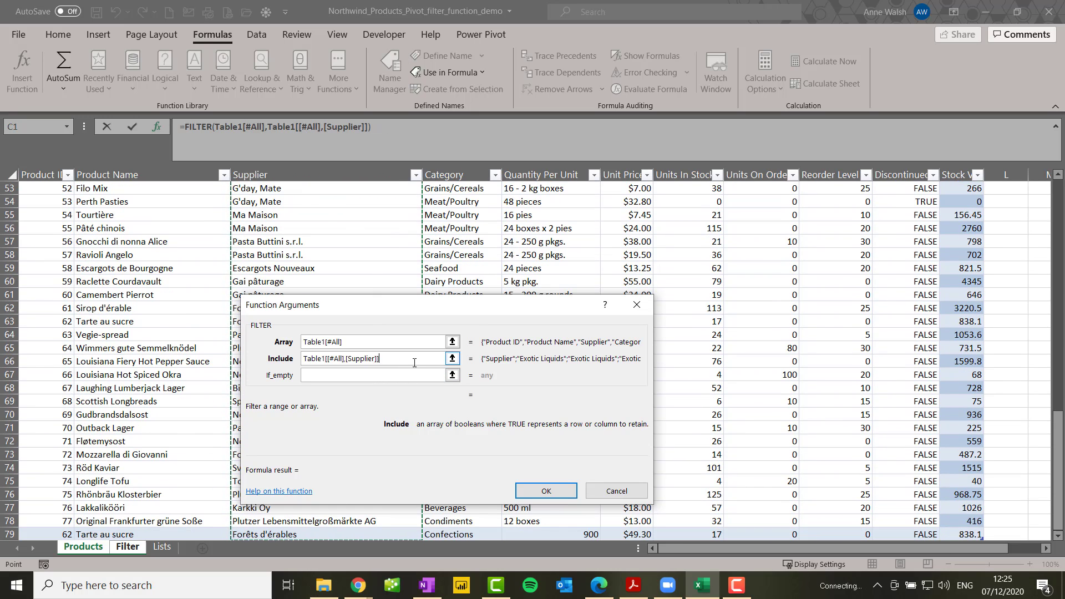
{"action": "type", "text": "="}
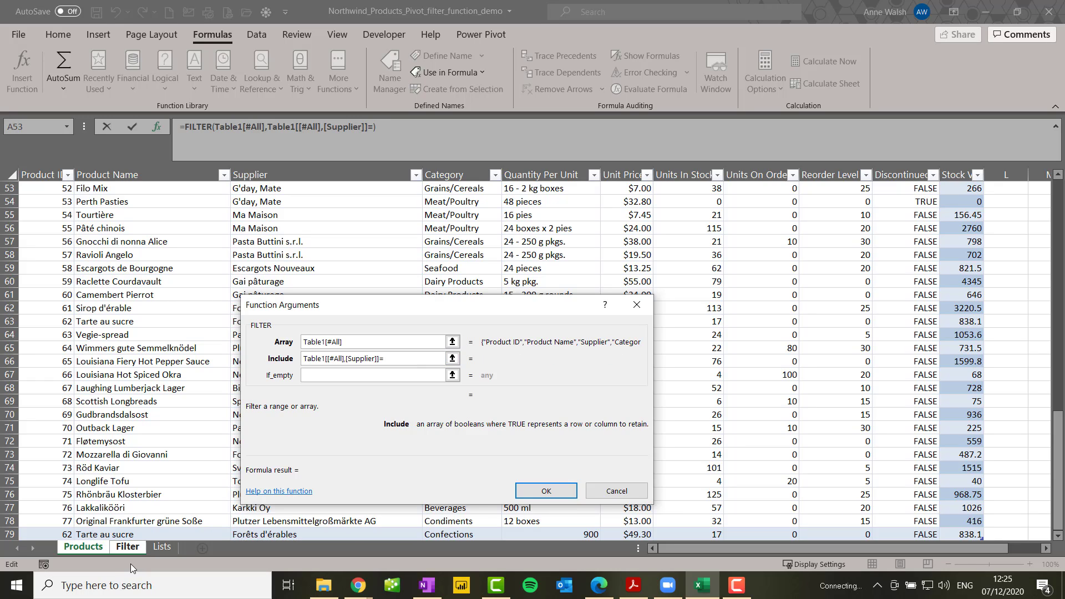
{"action": "left_click", "coordinate": [128, 547]}
{"action": "left_click", "coordinate": [83, 230]}
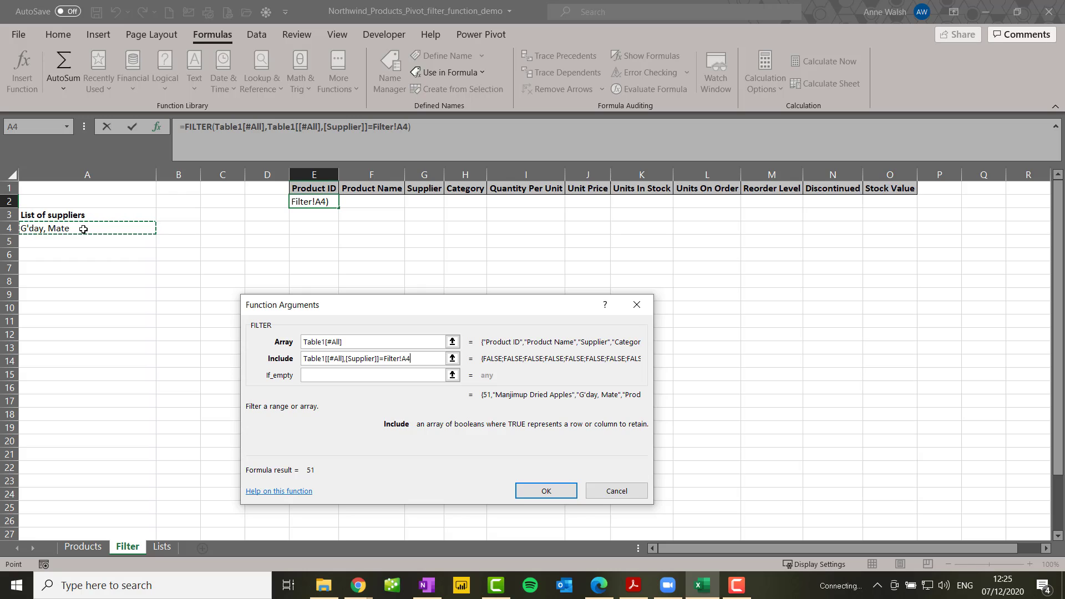
Set the If_empty argument to "No records found" and complete the FILTER formula
{"action": "left_click", "coordinate": [314, 378]}
{"action": "type", "text": "\""}
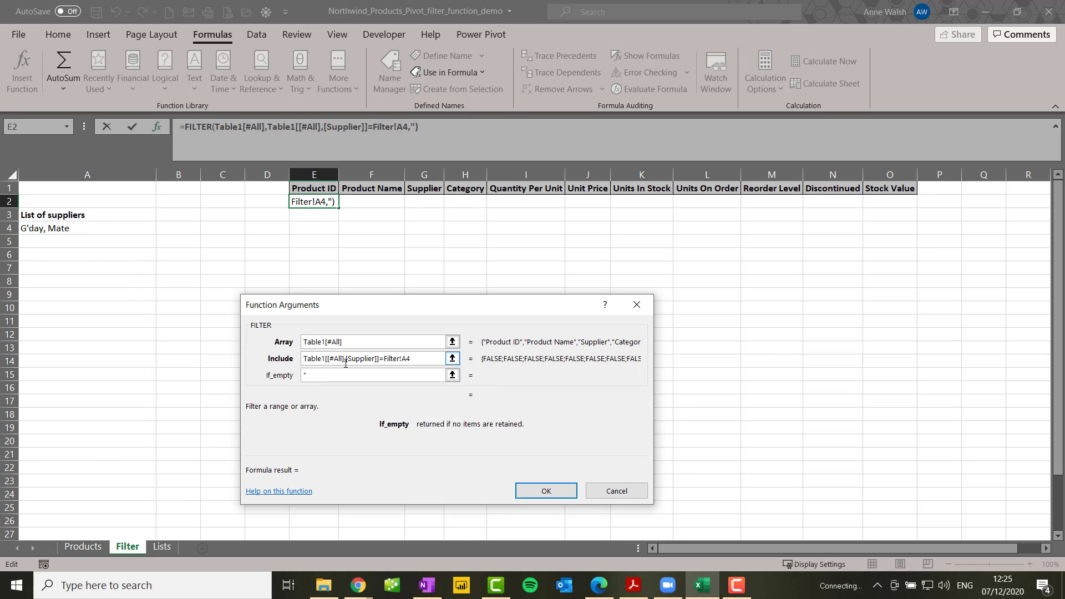
{"action": "type", "text": "No re"}
{"action": "type", "text": "crod"}
{"action": "type", "text": "s"}
{"action": "key", "text": "BackSpace"}
{"action": "key", "text": "BackSpace"}
{"action": "key", "text": "BackSpace"}
{"action": "key", "text": "BackSpace"}
{"action": "key", "text": "BackSpace"}
{"action": "type", "text": "ords found\""}
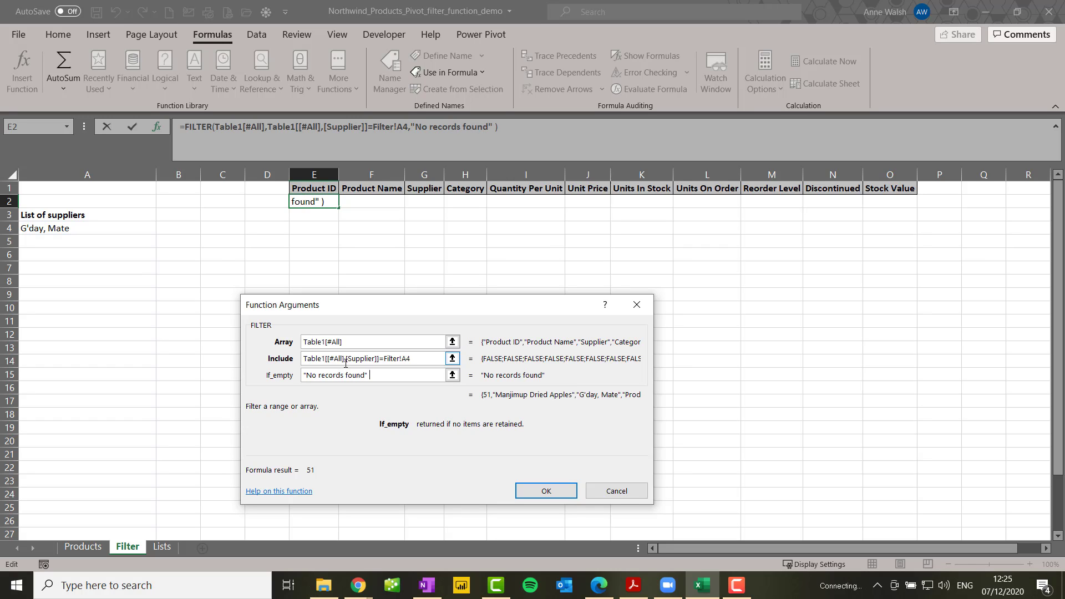
{"action": "left_click", "coordinate": [553, 498]}
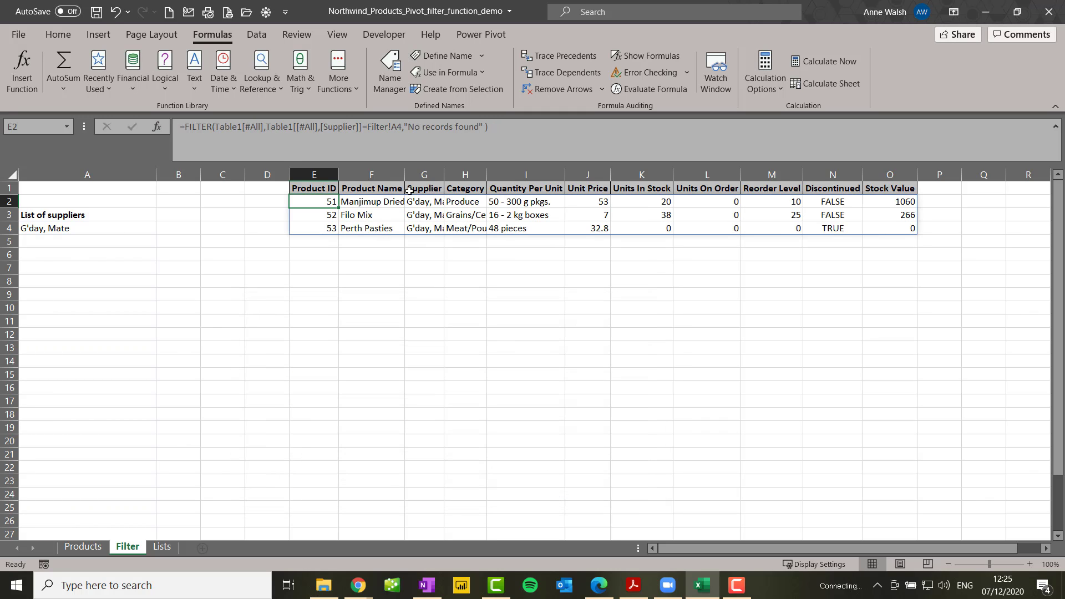
Widen the Product Name column to fit the names and set the supplier in A4 to Zaanse Snoepfabriek
{"action": "left_click_drag", "start_coordinate": [410, 177], "coordinate": [440, 179]}
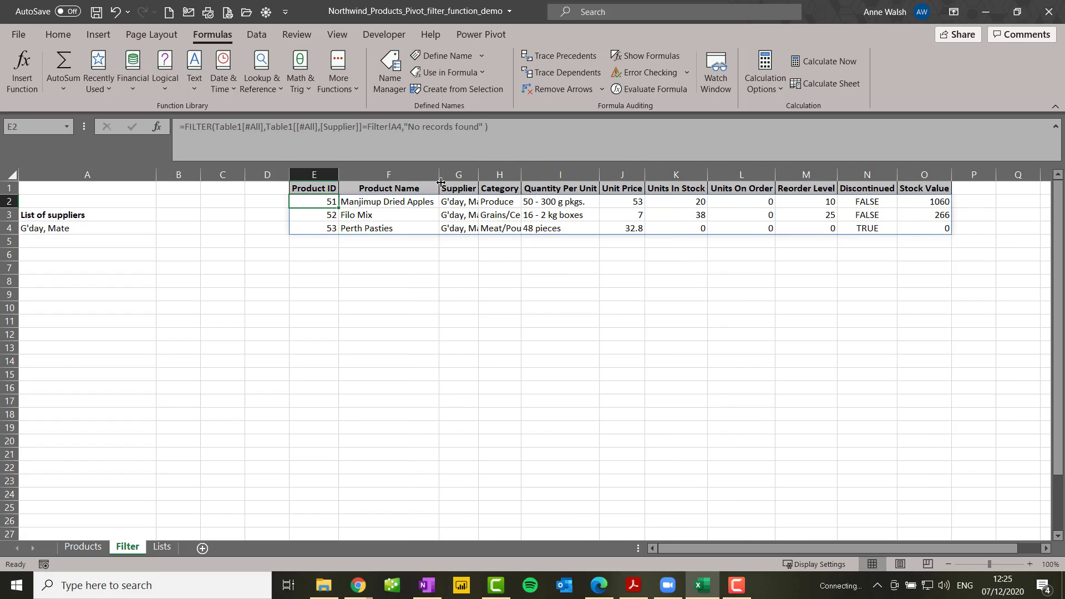
{"action": "left_click", "coordinate": [71, 229]}
{"action": "left_click", "coordinate": [162, 232]}
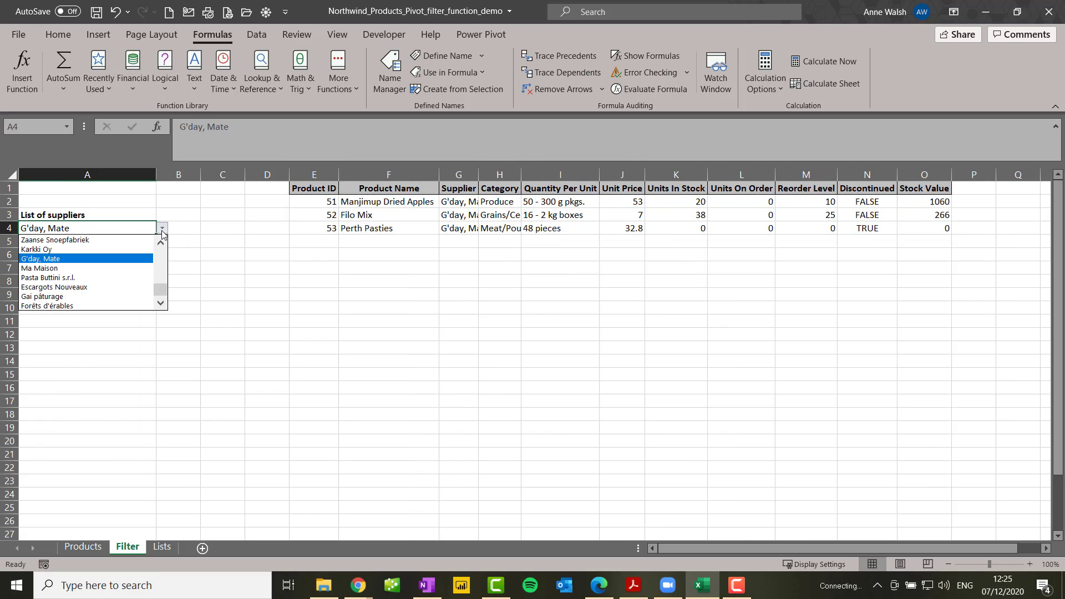
{"action": "left_click", "coordinate": [119, 240]}
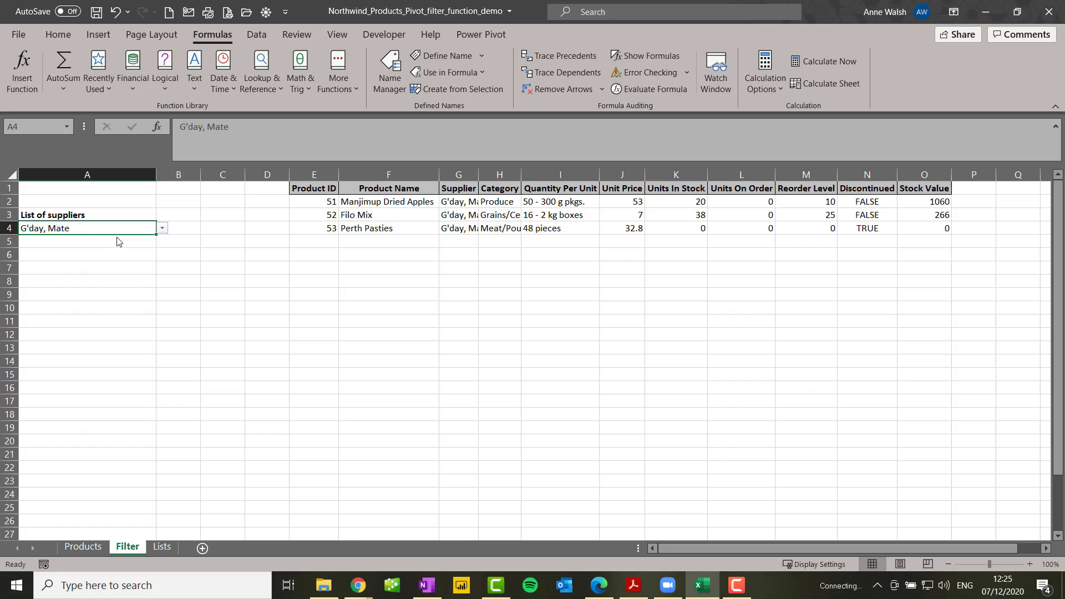
Set the supplier in A4 to Pasta Buttini s.r.l. and check the source supplier list on the Lists sheet
{"action": "left_click", "coordinate": [164, 230]}
{"action": "left_click", "coordinate": [132, 276]}
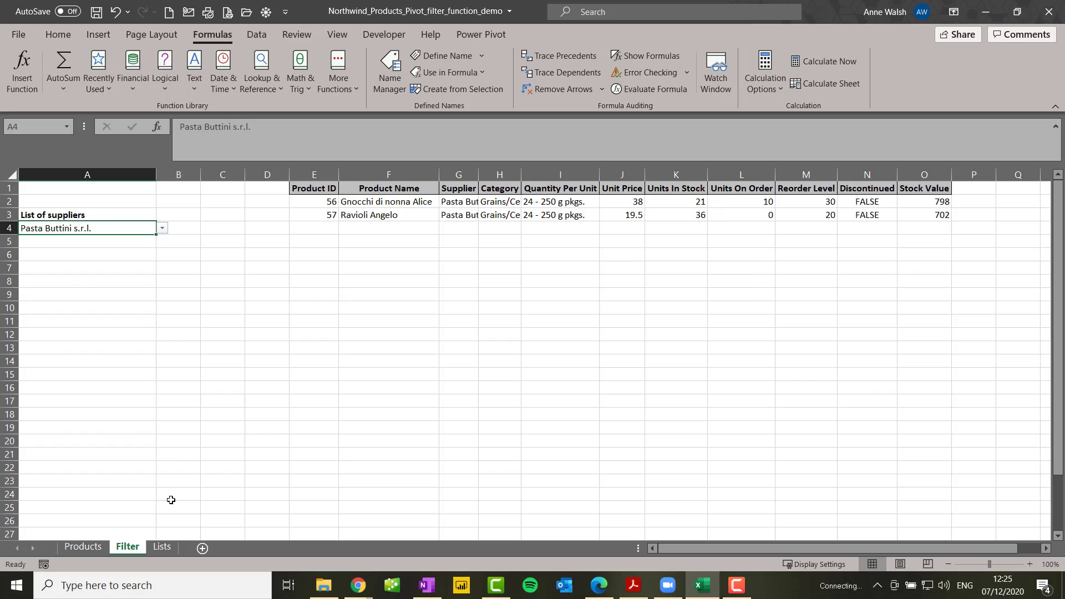
{"action": "left_click", "coordinate": [162, 547]}
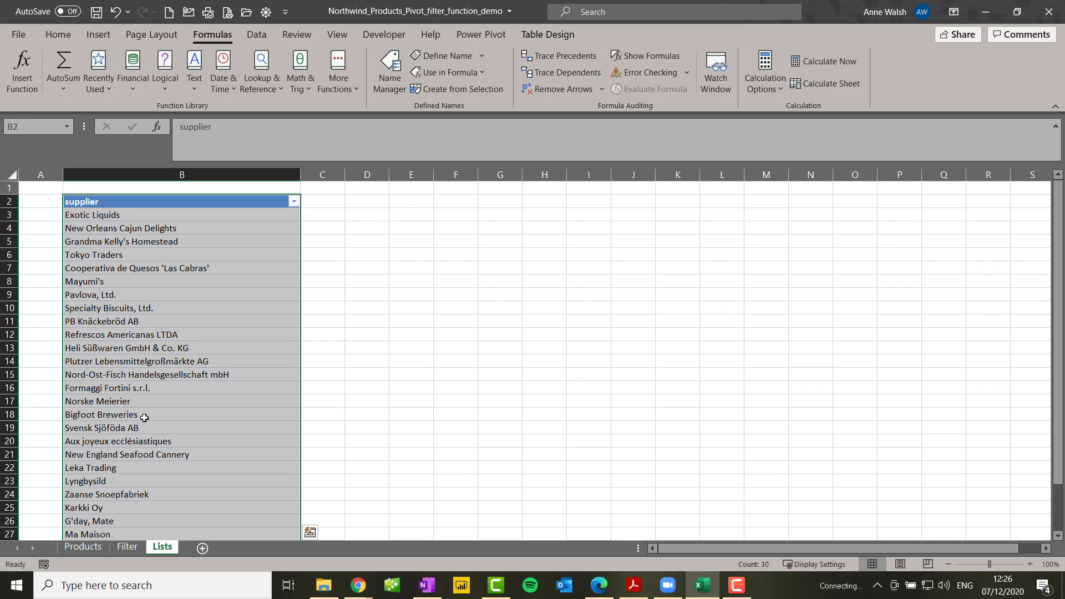
{"action": "left_click", "coordinate": [127, 549]}
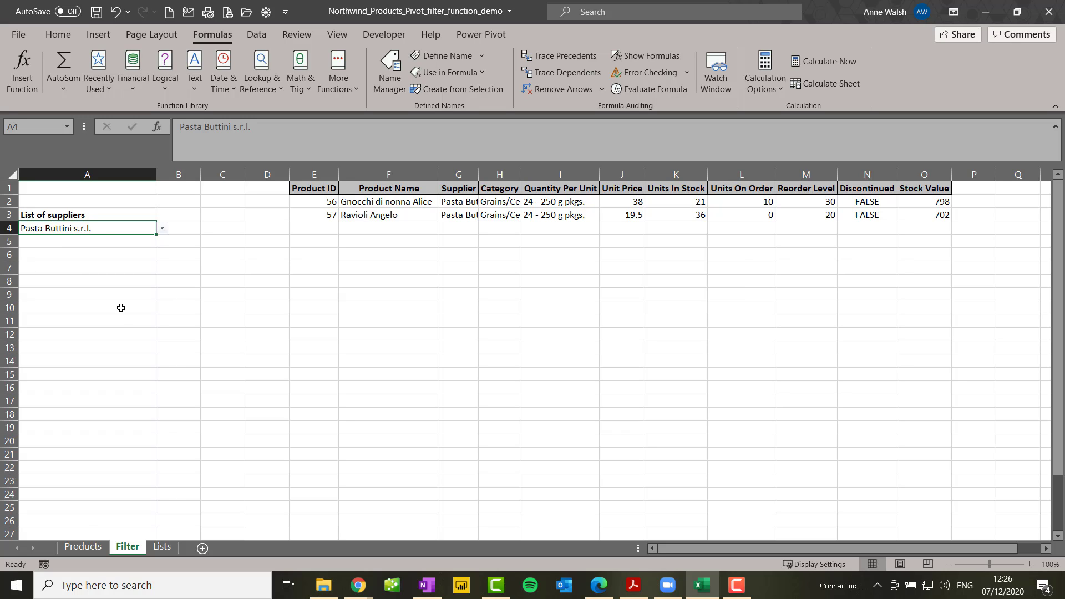
Start a new record directly below the last row of the Products table with Product ID 100 in A80
{"action": "left_click", "coordinate": [92, 551]}
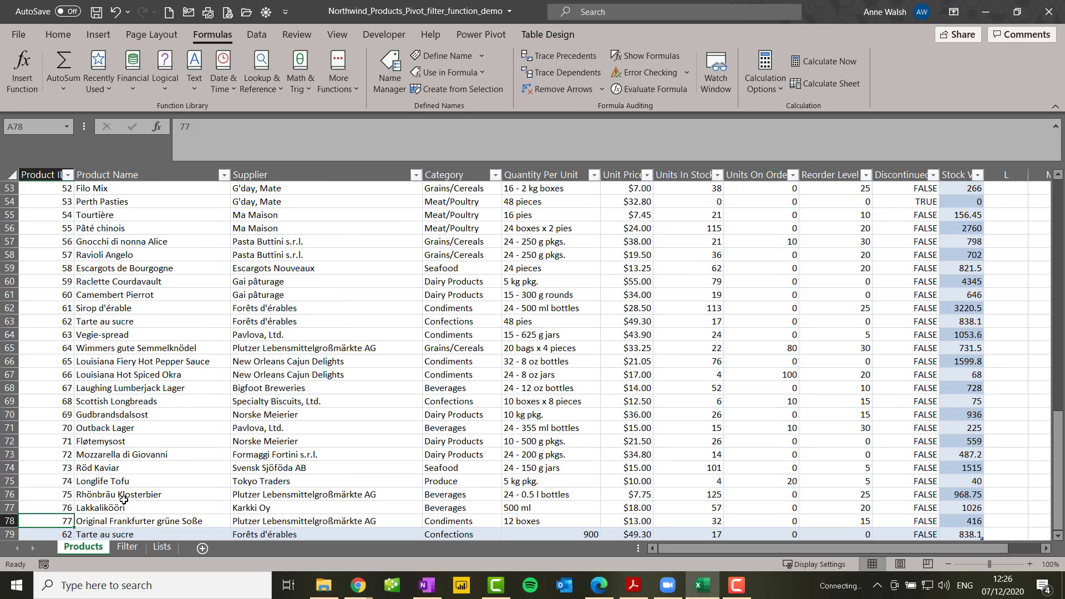
{"action": "scroll", "coordinate": [24, 460], "scroll_direction": "down", "scroll_amount": 2}
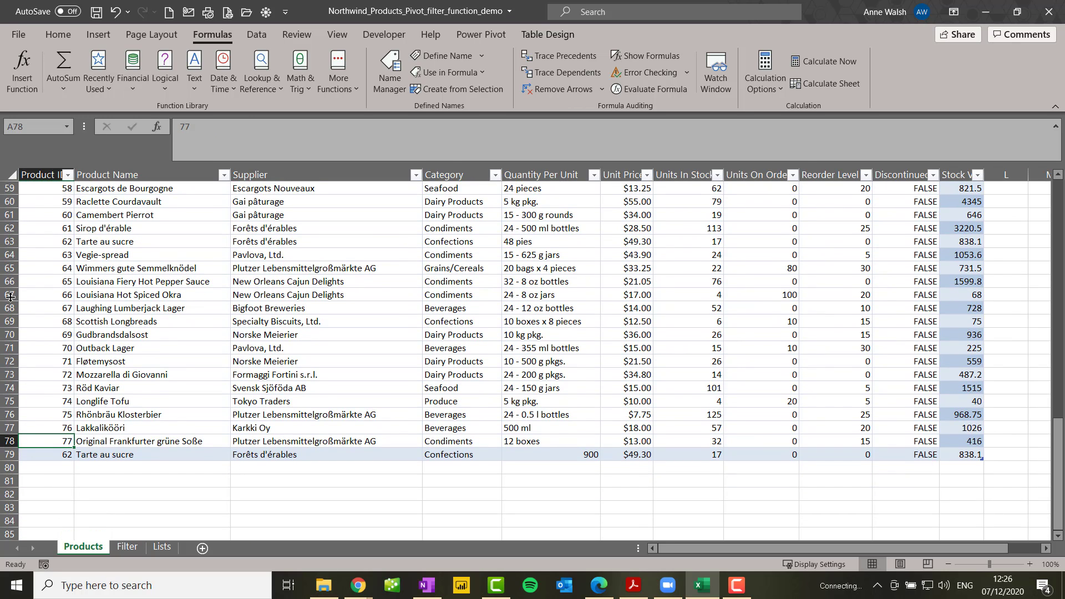
{"action": "left_click", "coordinate": [58, 466]}
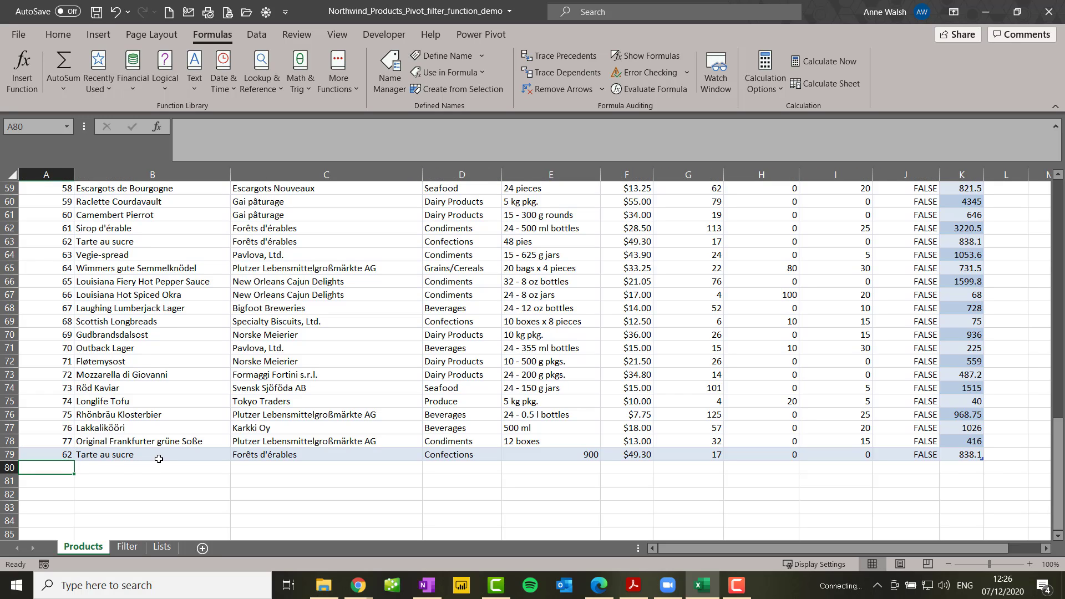
{"action": "type", "text": "100"}
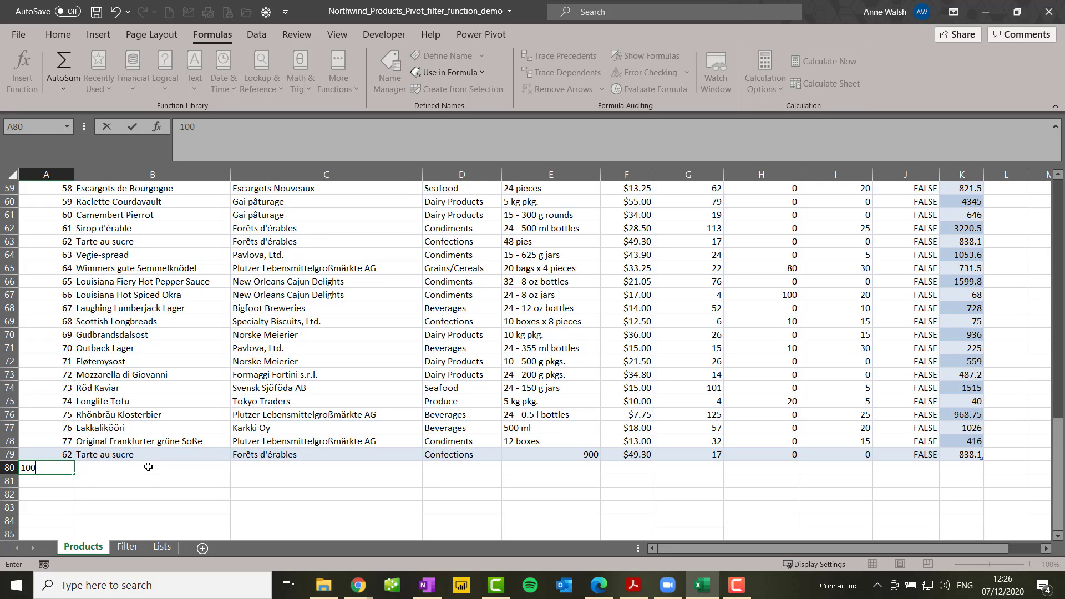
{"action": "left_click", "coordinate": [148, 468]}
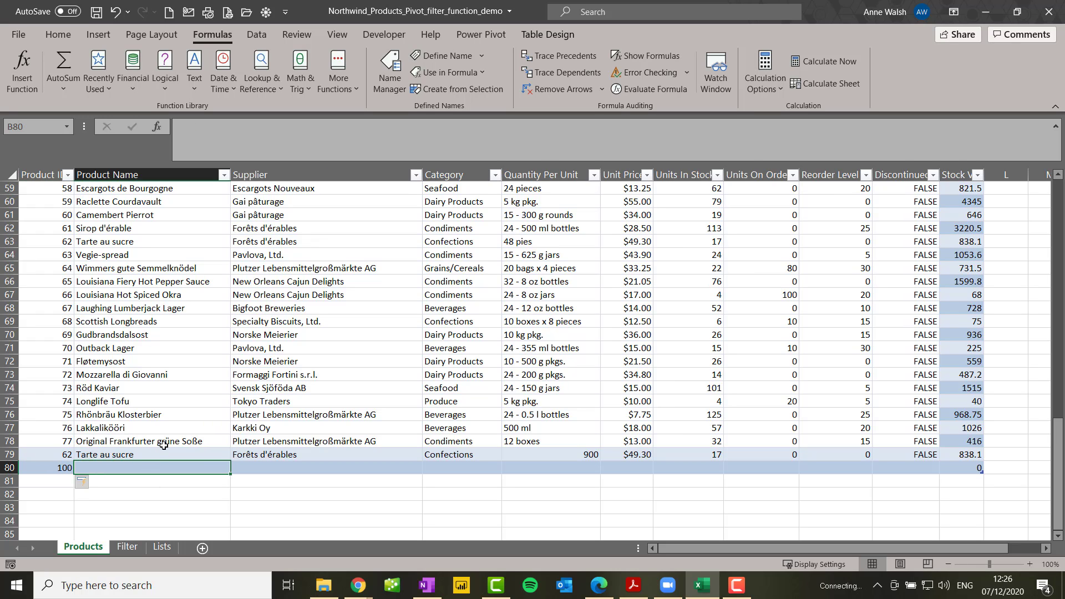
Enter Christmas cake as the product name of the new record in row 80
{"action": "type", "text": "Chris"}
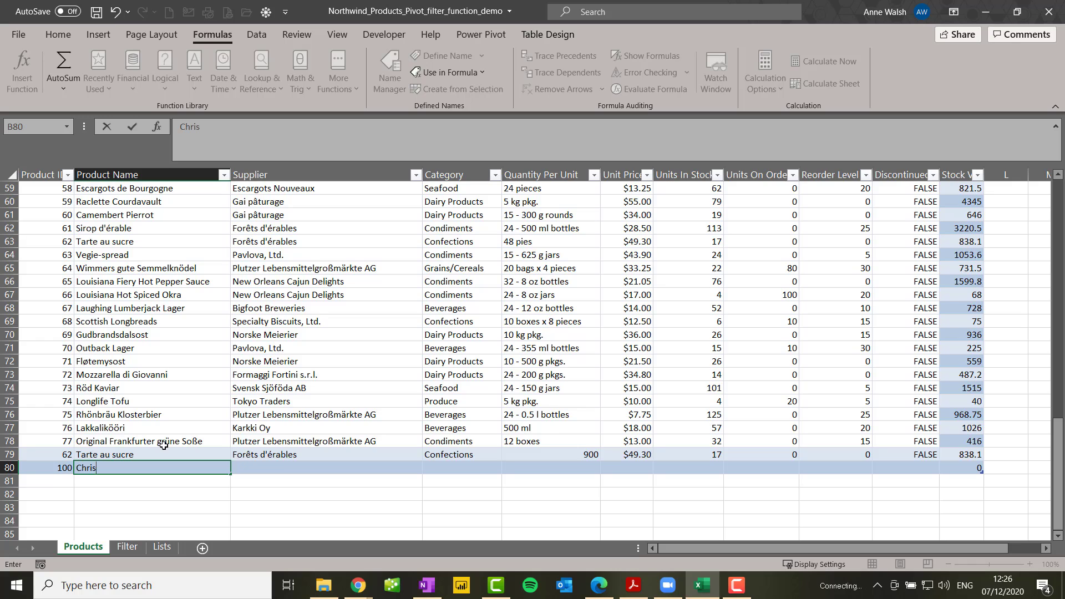
{"action": "type", "text": "tmas cake"}
{"action": "left_click", "coordinate": [309, 466]}
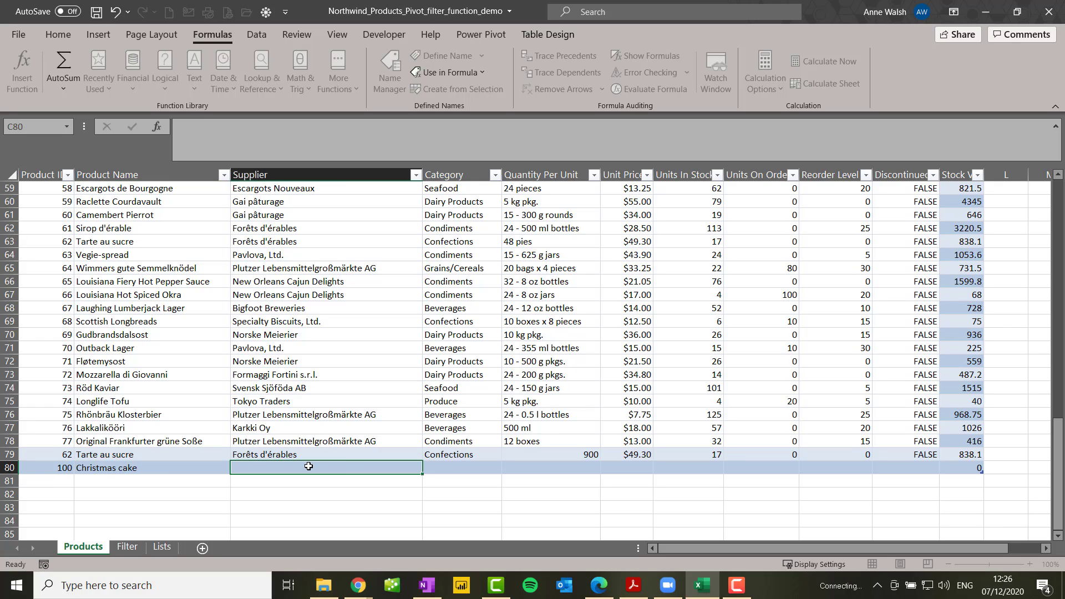
Set the new record's supplier to Pasta Buttini s.r.l., checking its spelling on the Filter sheet, and its category to Confections
{"action": "type", "text": "P"}
{"action": "key", "text": "BackSpace"}
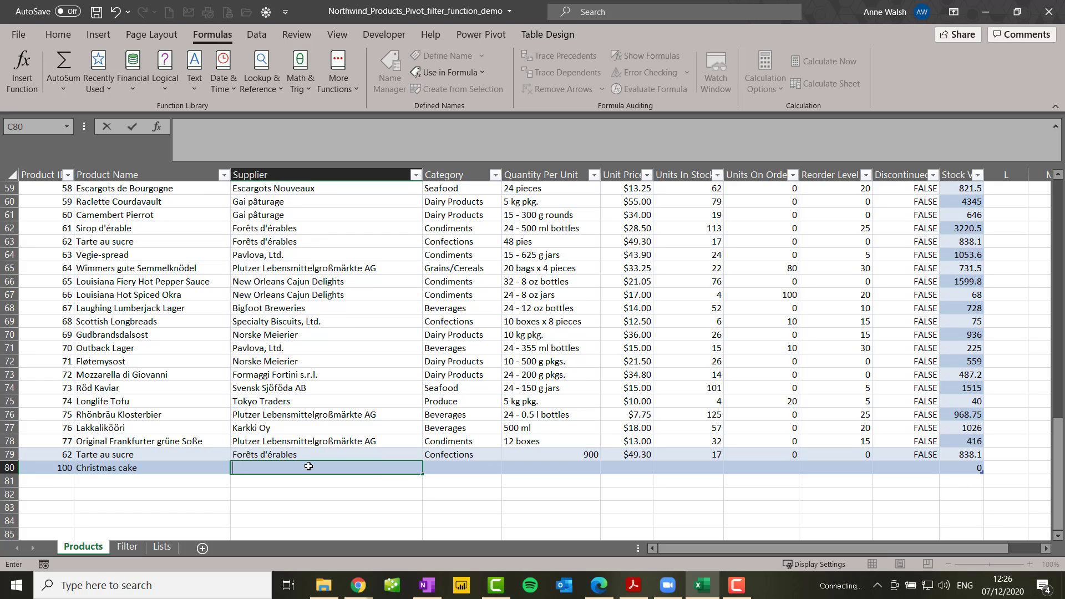
{"action": "left_click", "coordinate": [134, 548]}
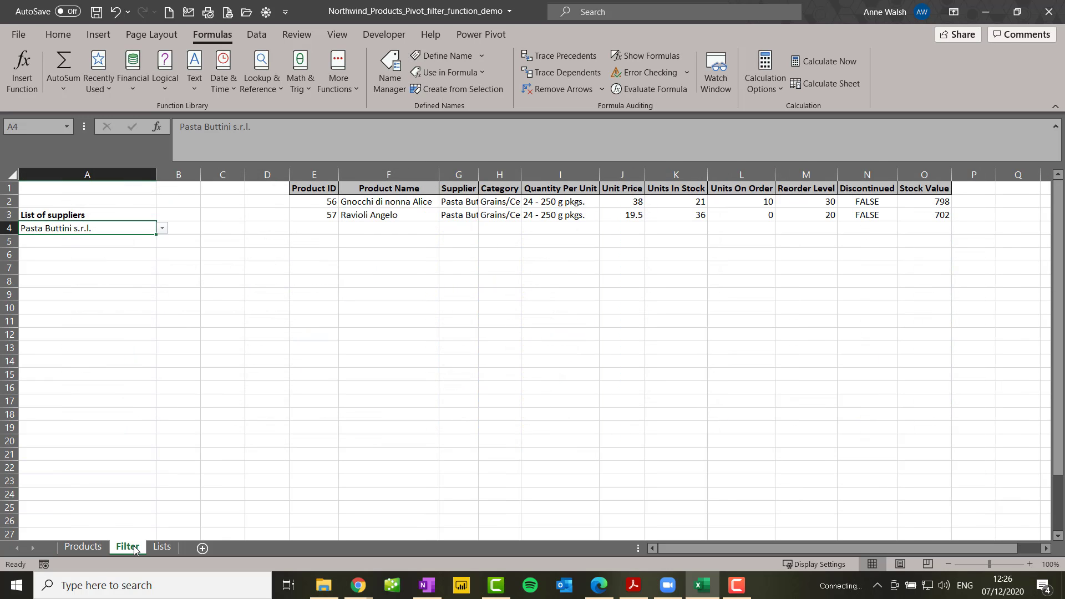
{"action": "left_click", "coordinate": [83, 547]}
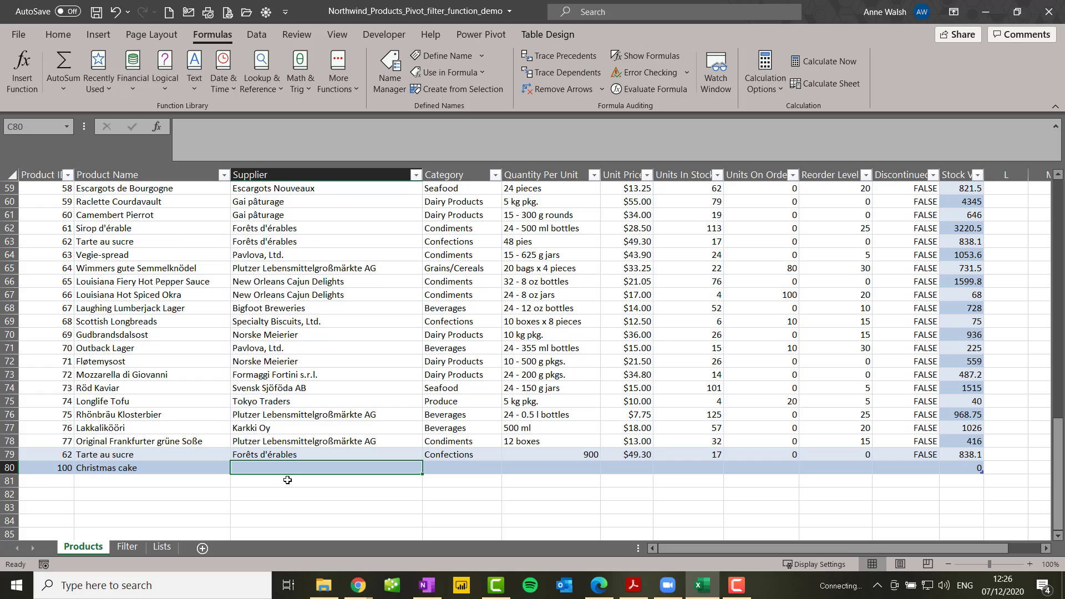
{"action": "type", "text": "Pasta Buttini s.r.l."}
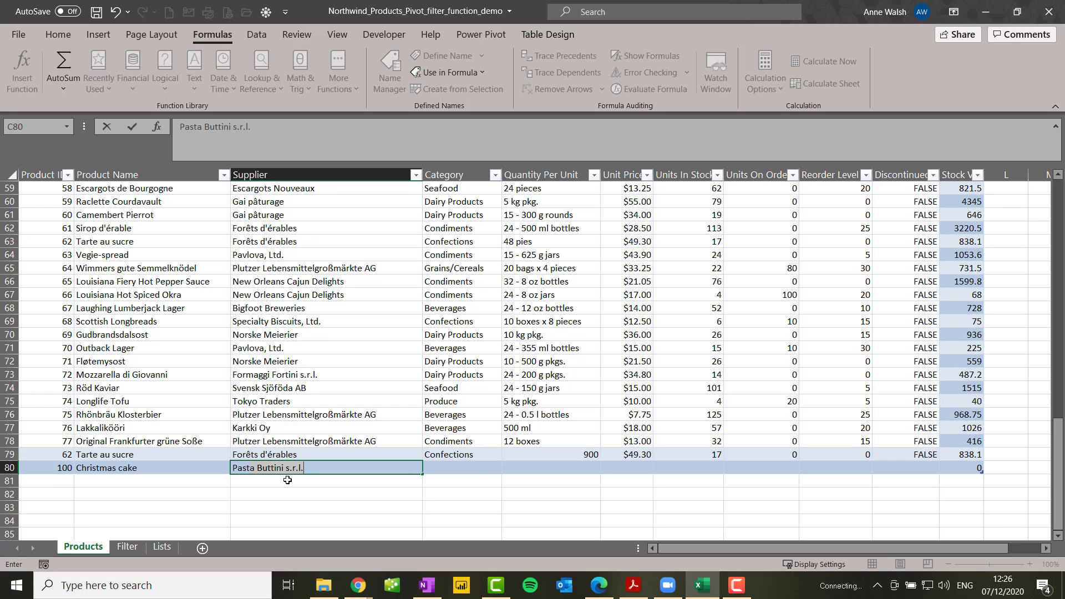
{"action": "key", "text": "Tab"}
{"action": "type", "text": "C"}
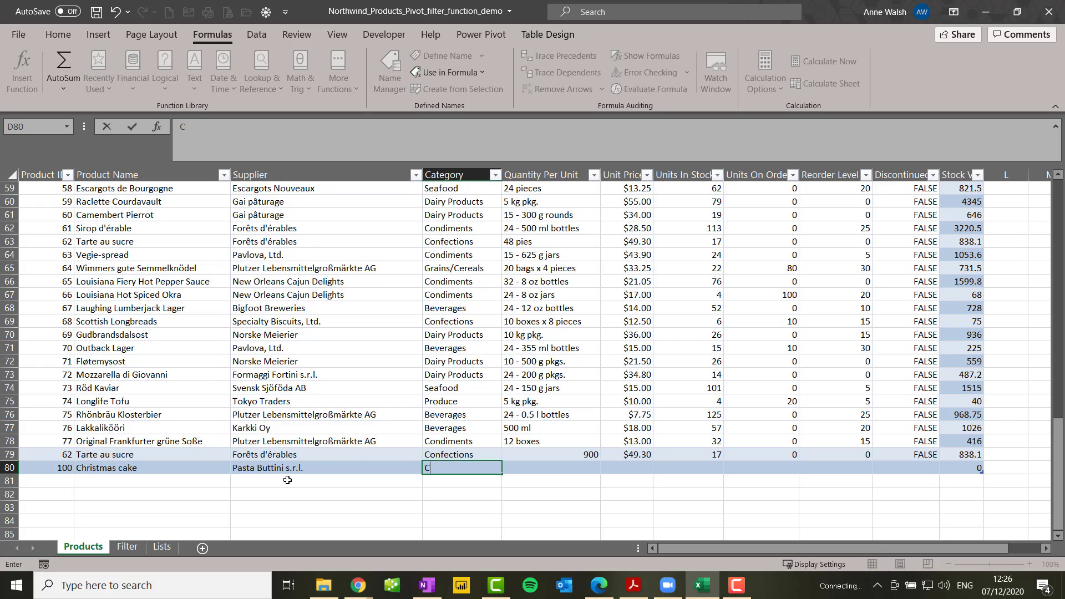
{"action": "type", "text": "onfections"}
{"action": "key", "text": "Tab"}
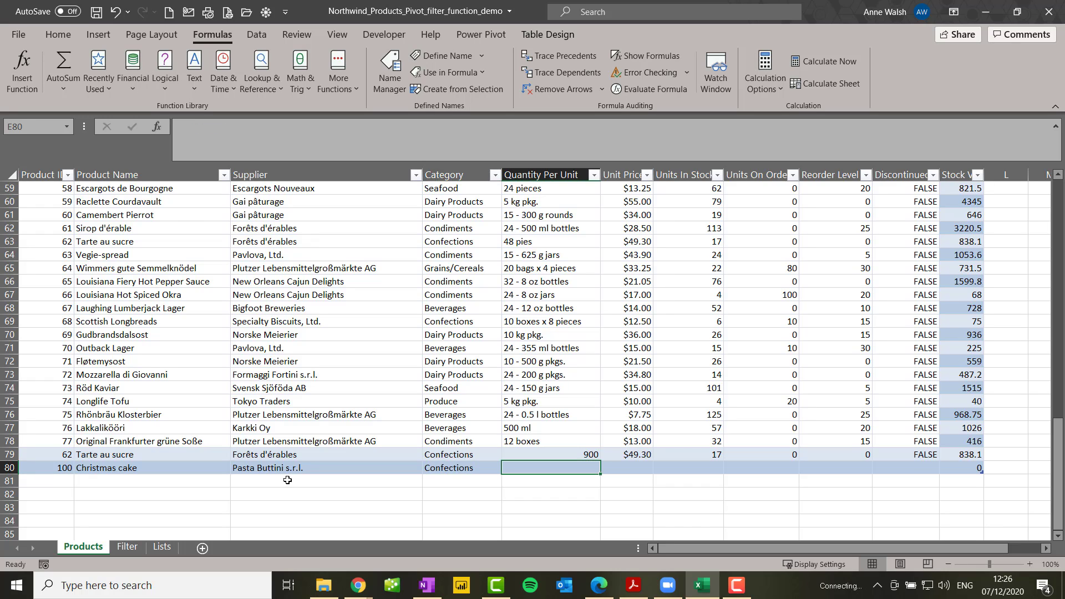
Enter a quantity per unit of 1001 and a unit price of 50 for the Christmas cake record
{"action": "type", "text": "1001"}
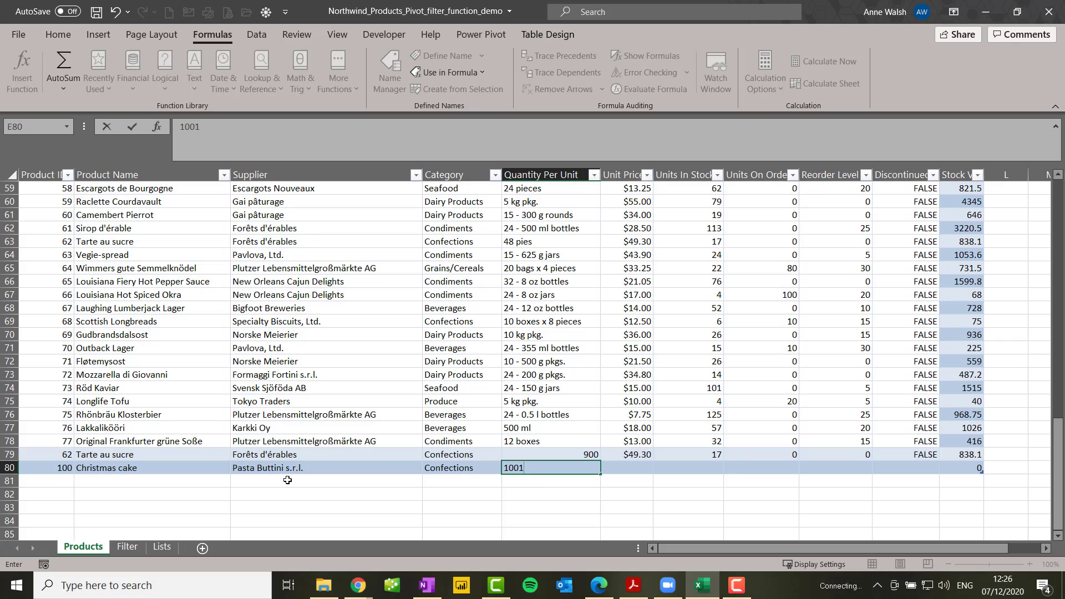
{"action": "key", "text": "Tab"}
{"action": "type", "text": "50"}
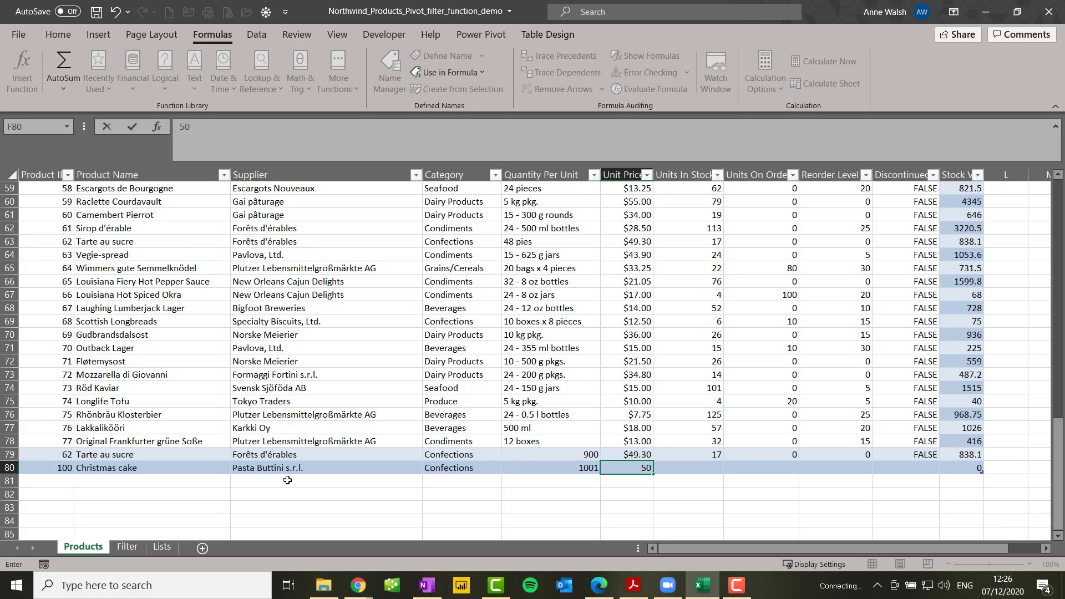
{"action": "key", "text": "Tab"}
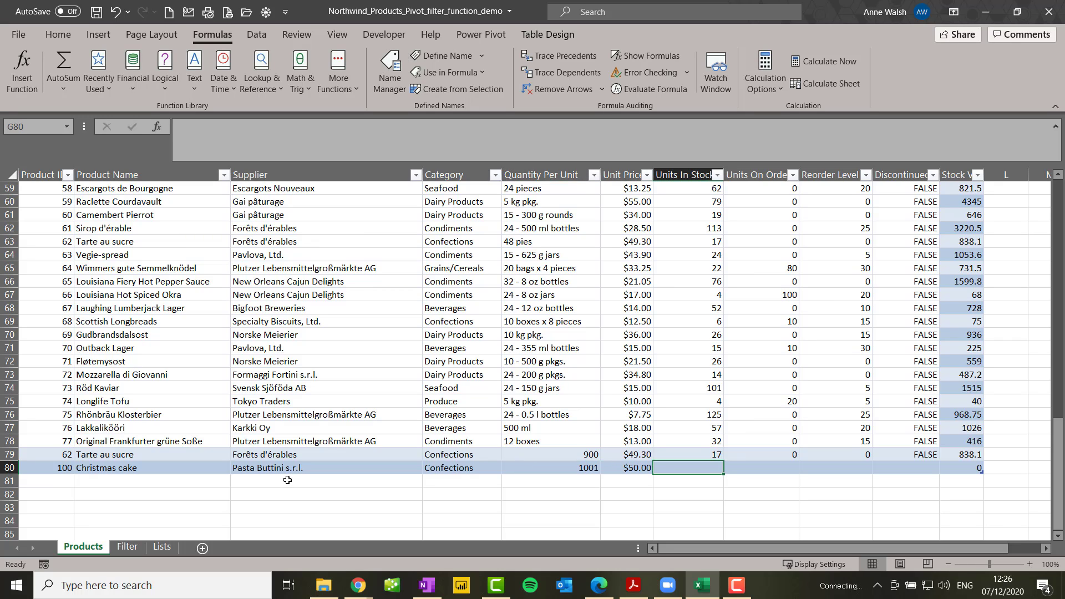
Set the Christmas cake record's units in stock to 12 and its units on order to 0
{"action": "type", "text": "12"}
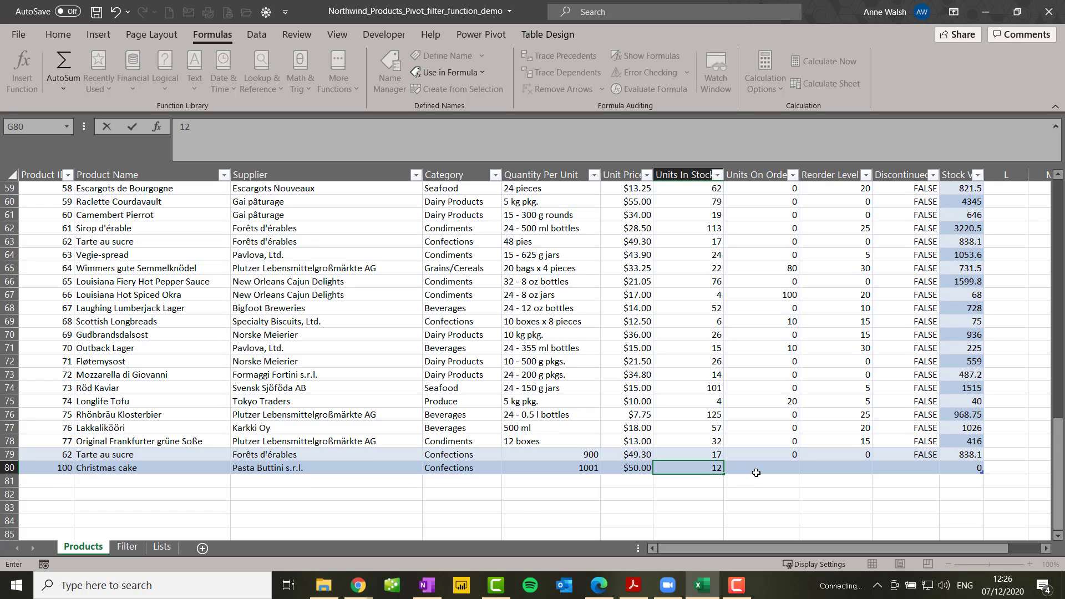
{"action": "key", "text": "Tab"}
{"action": "type", "text": "0"}
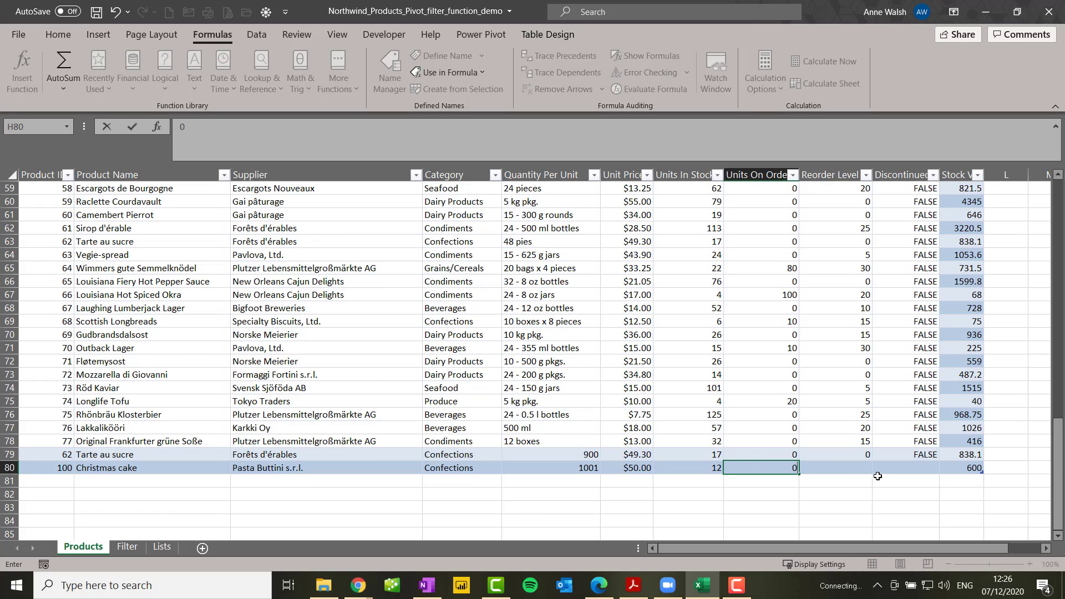
Complete the Christmas cake record with a reorder level of 4 and Discontinued set to FALSE
{"action": "left_click", "coordinate": [862, 470]}
{"action": "type", "text": "4"}
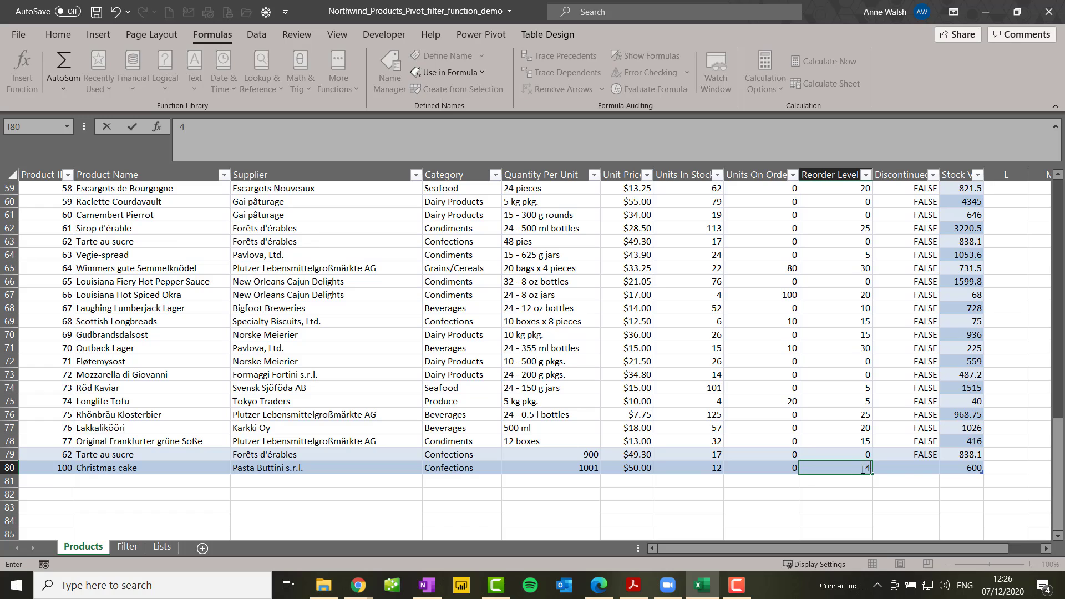
{"action": "left_click", "coordinate": [911, 473]}
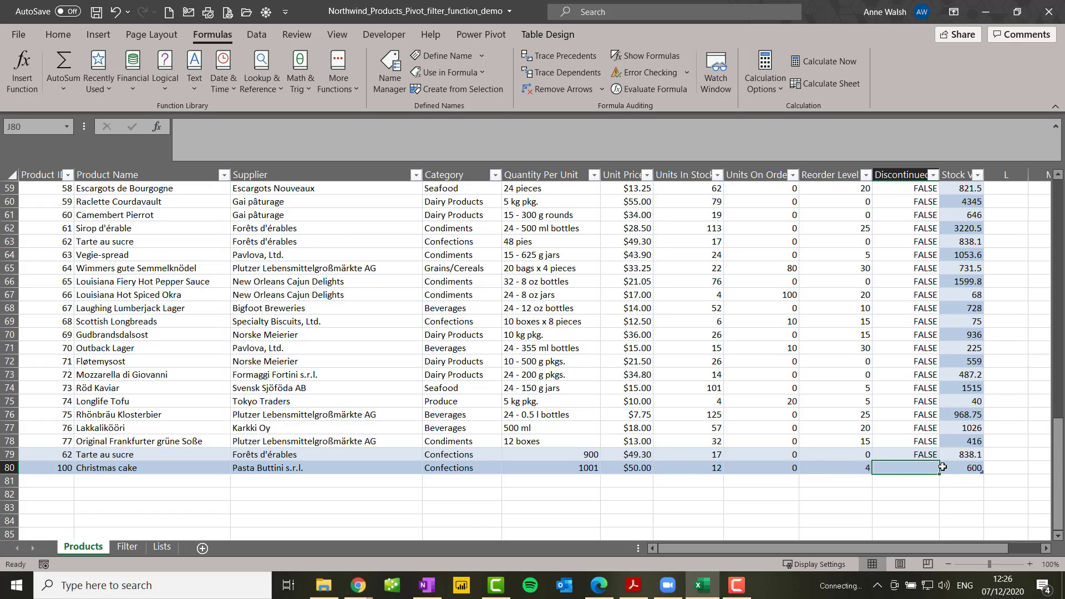
{"action": "type", "text": "fa"}
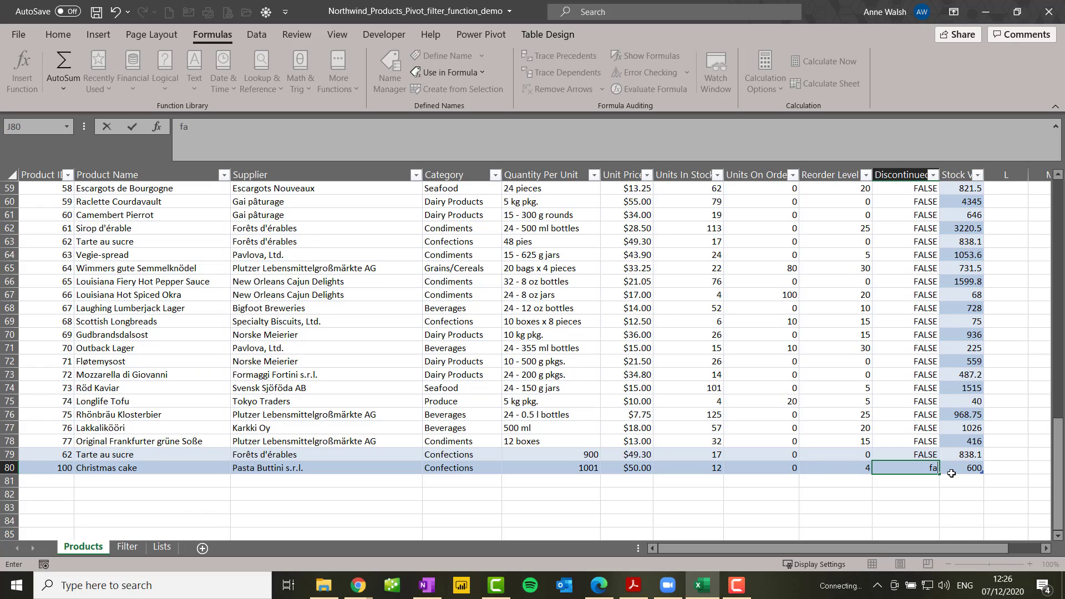
{"action": "type", "text": "lse"}
{"action": "left_click", "coordinate": [960, 470]}
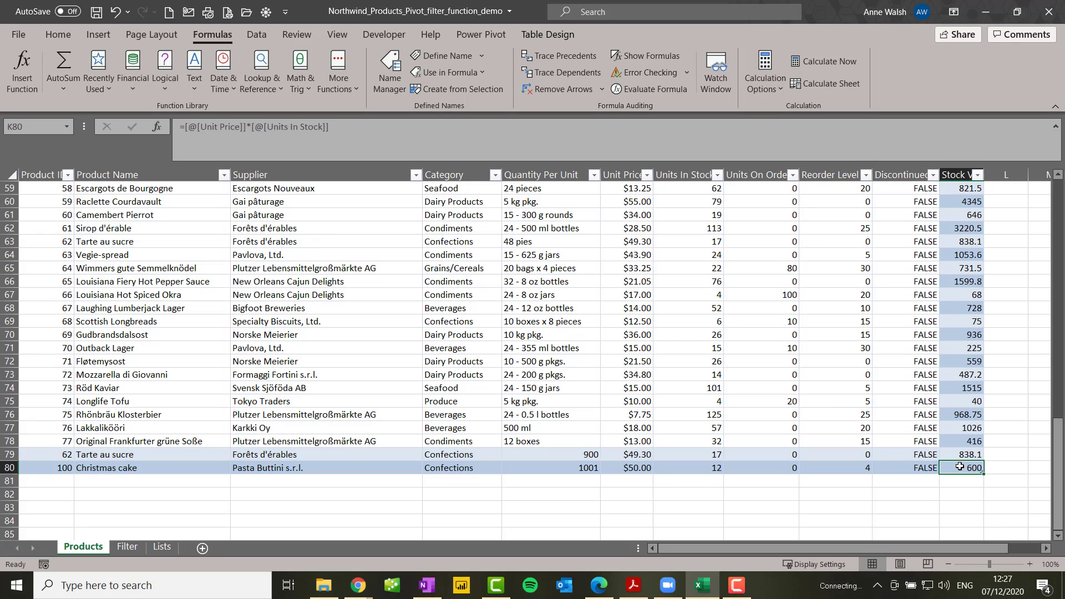
Check the Filter sheet's product list for the new record and inspect the FILTER formula in E2
{"action": "left_click", "coordinate": [127, 547]}
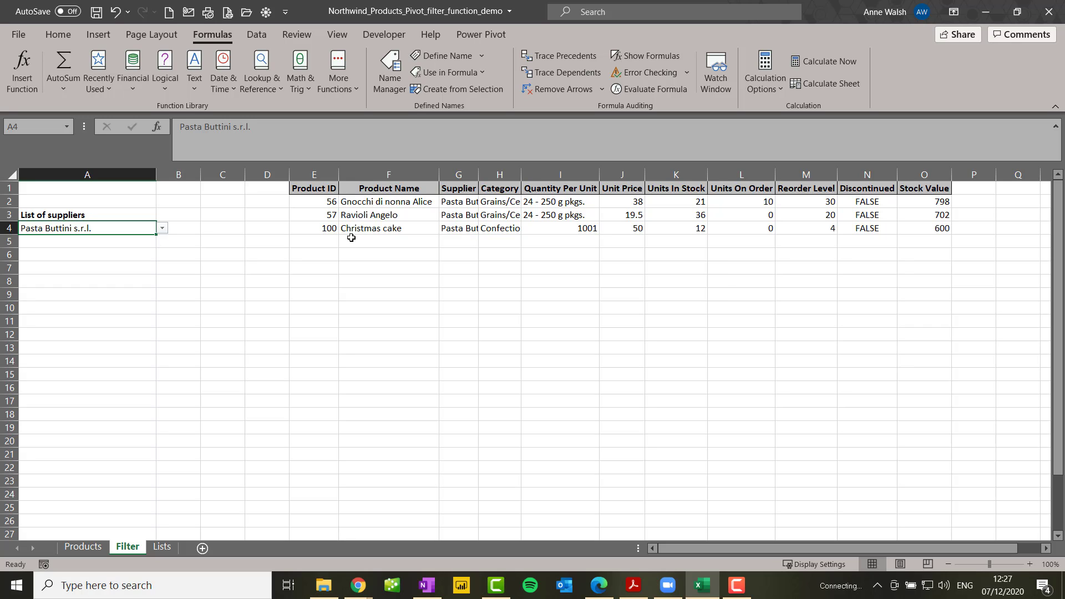
{"action": "left_click", "coordinate": [305, 202]}
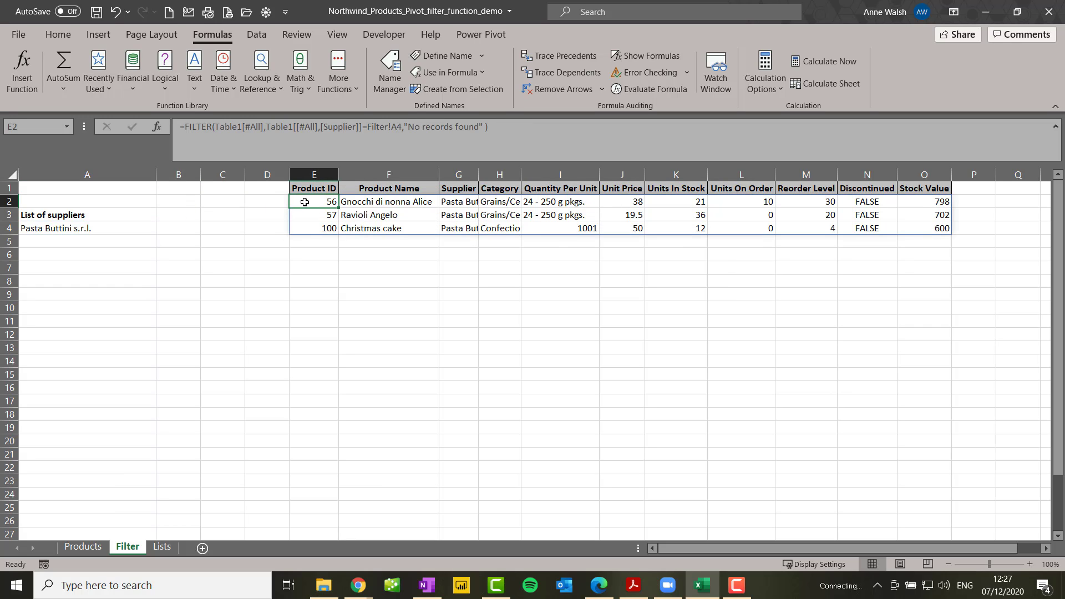